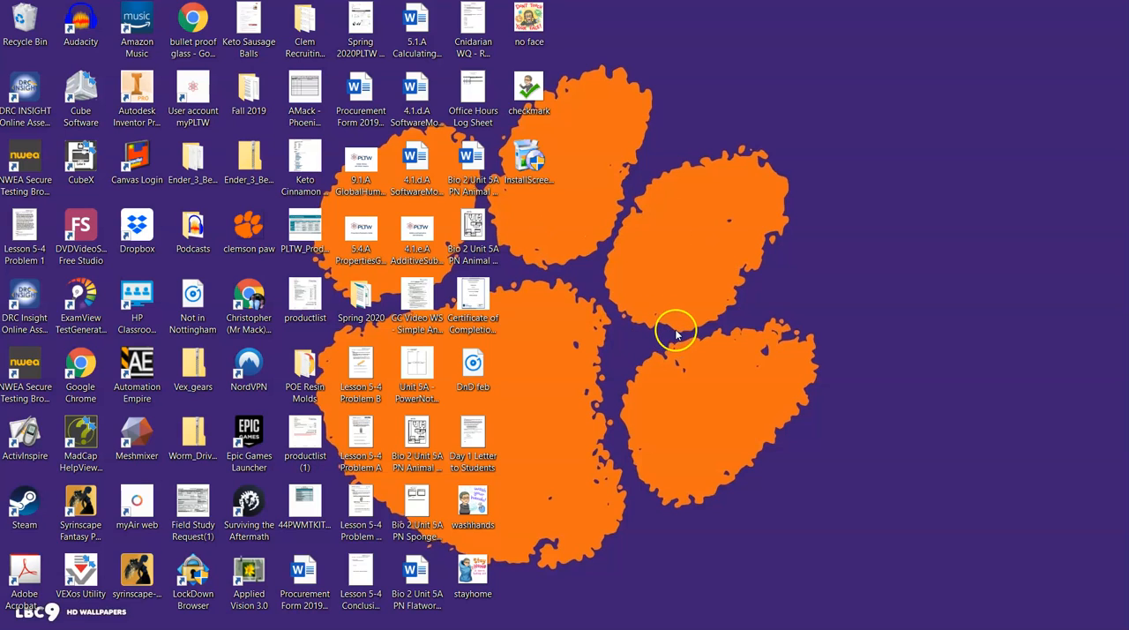
Locate Autodesk Inventor Professional 2020 among the installed programs.
left_click(156, 119)
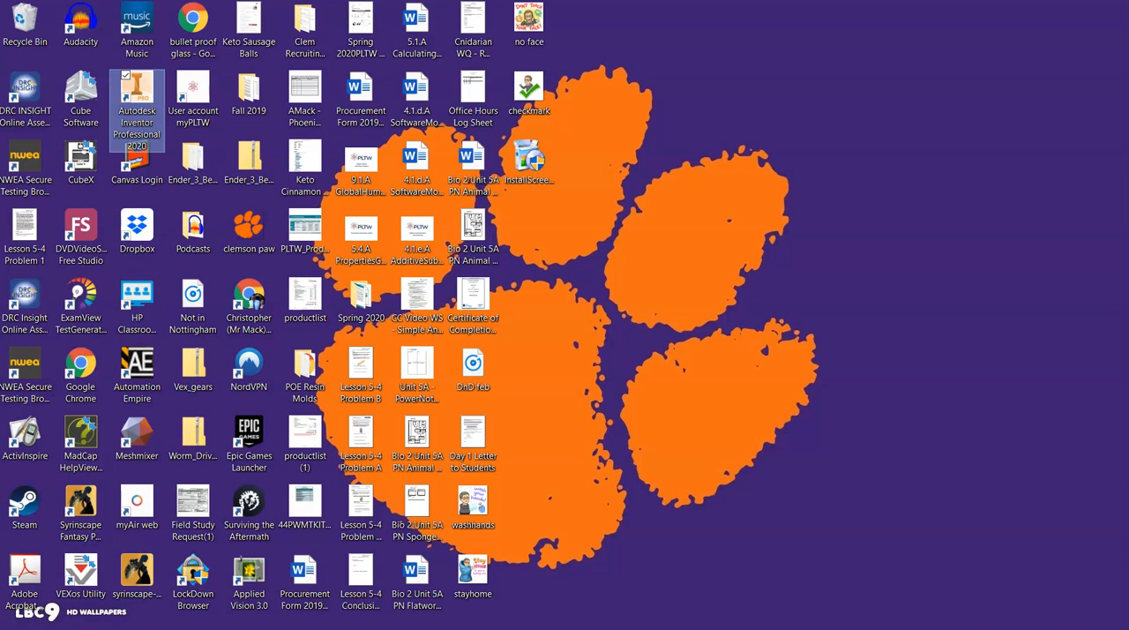
left_click(37, 621)
left_click(105, 596)
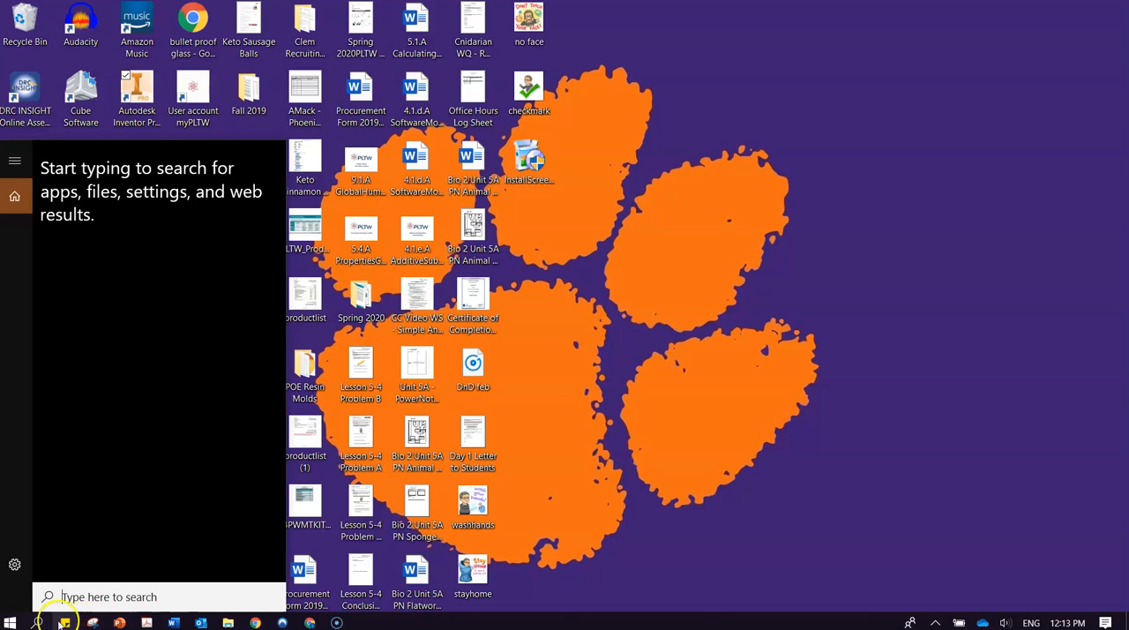
left_click(18, 623)
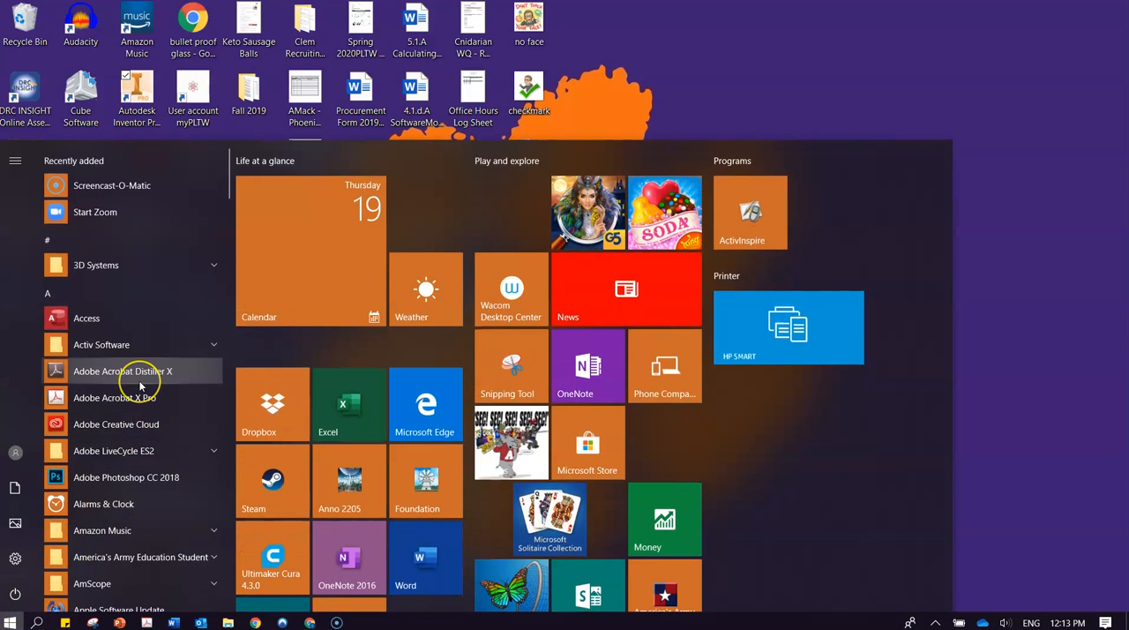
scroll(139, 388, "down", 3)
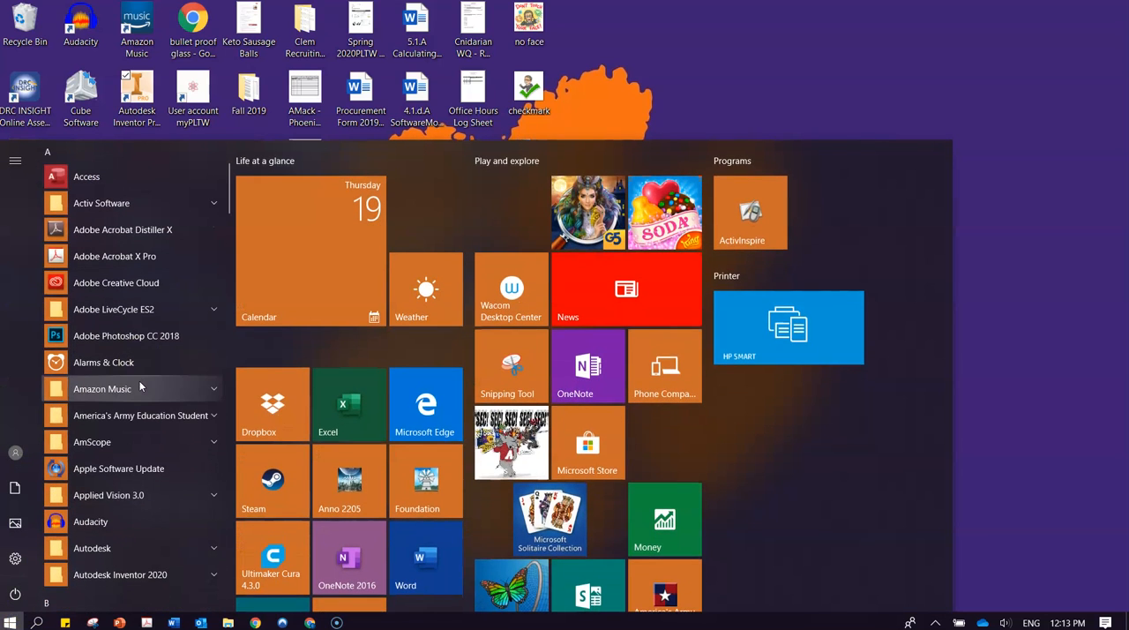
scroll(139, 388, "down", 3)
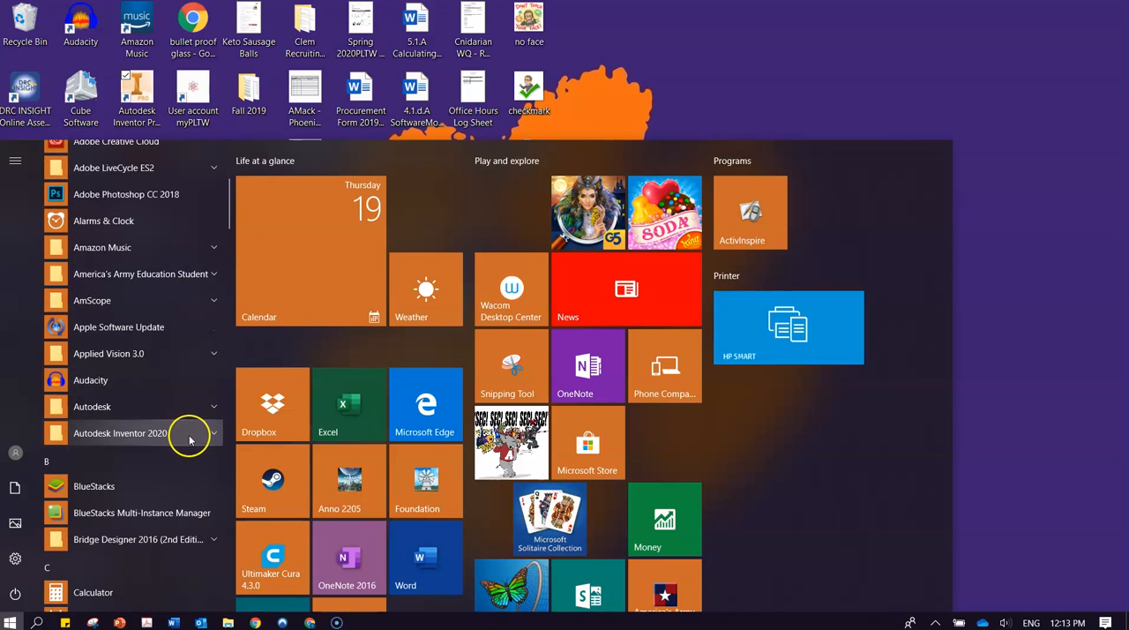
left_click(196, 433)
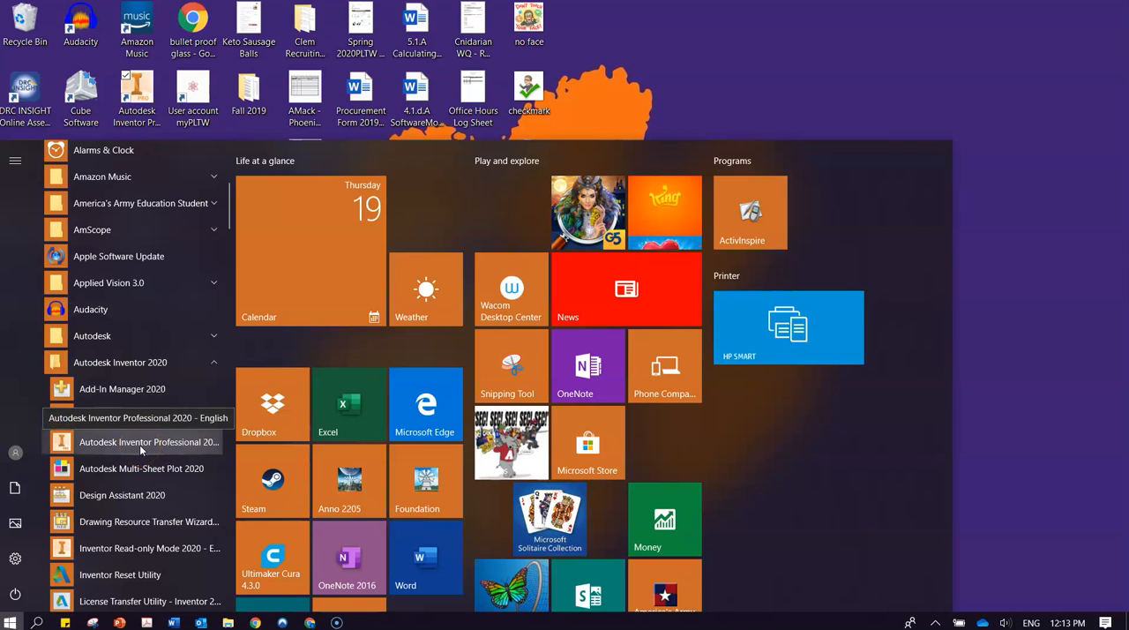
left_click_drag(139, 445, 189, 454)
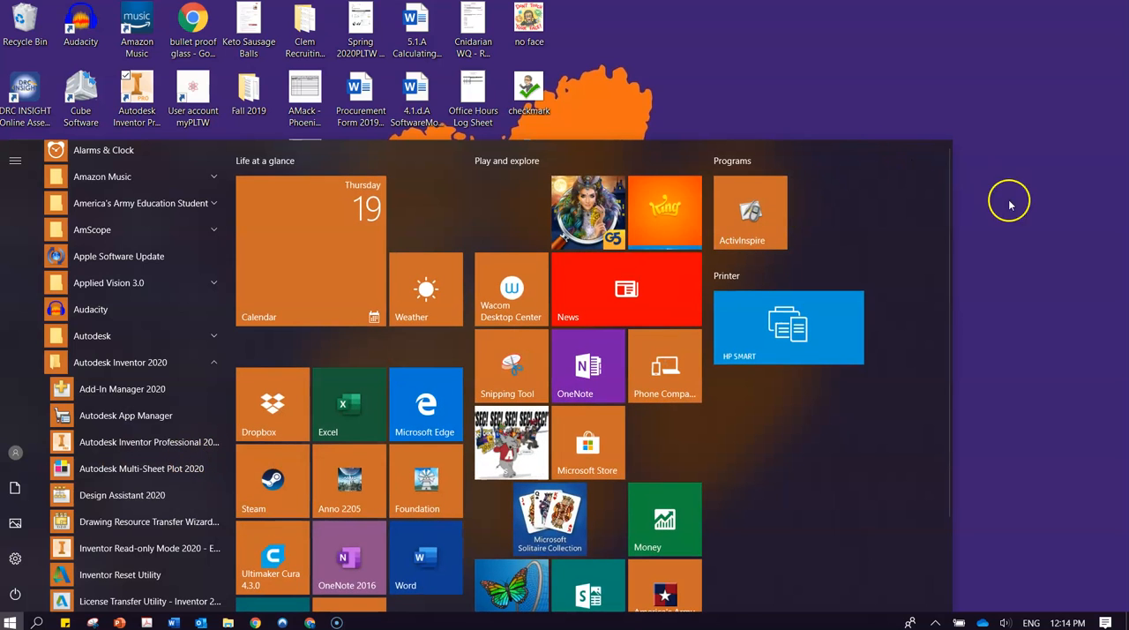
left_click(1019, 234)
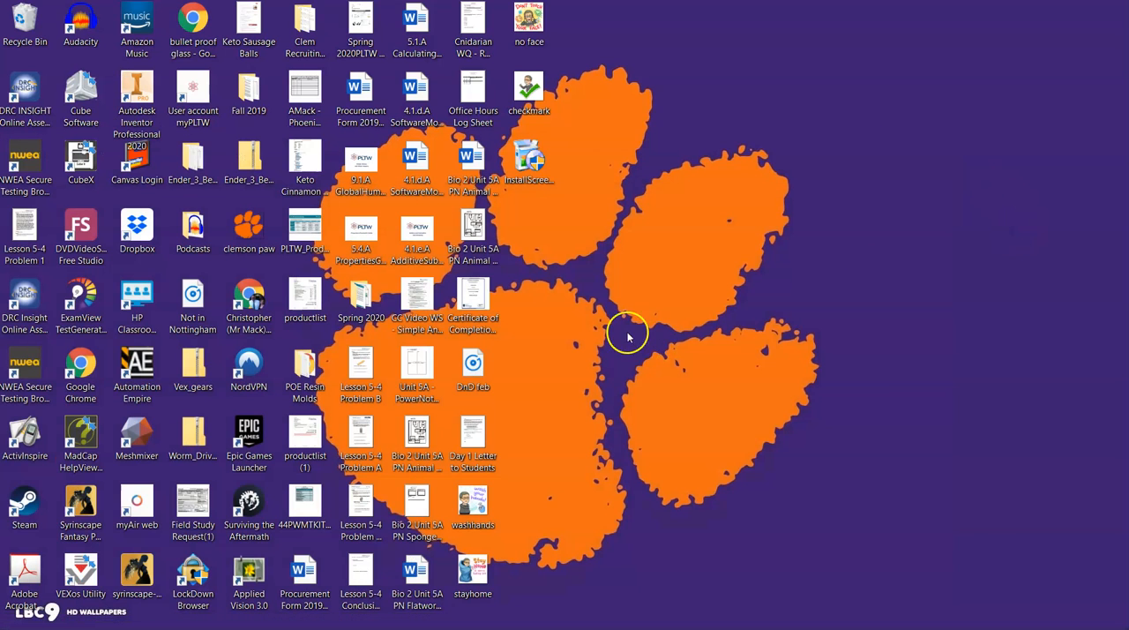
Launch Autodesk Inventor Professional 2020.
left_click(139, 113)
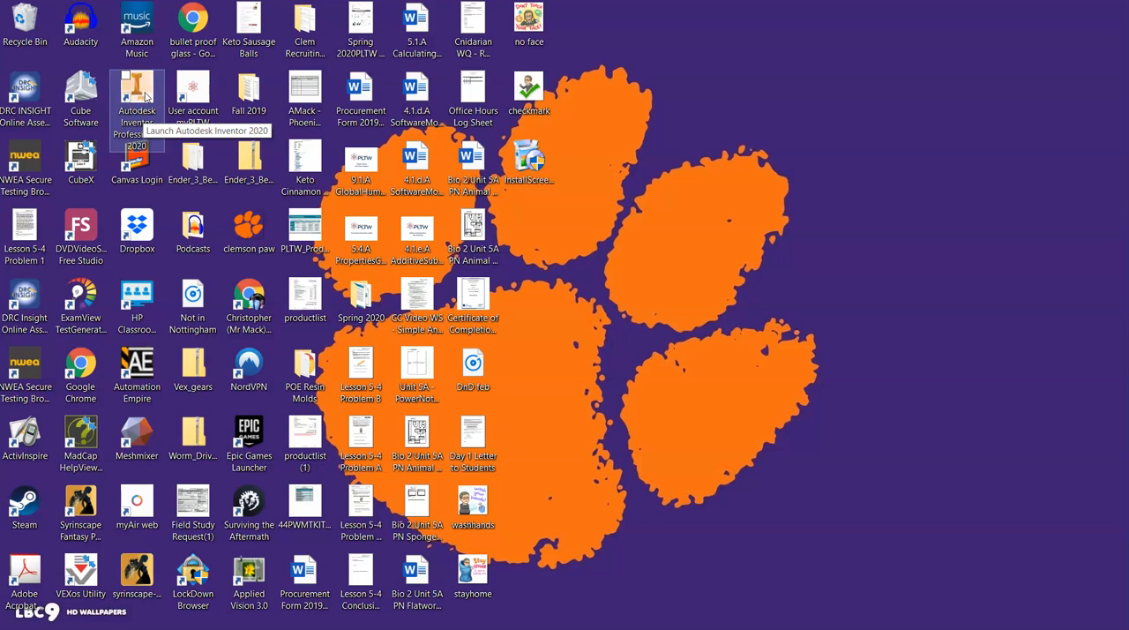
double_click(146, 95)
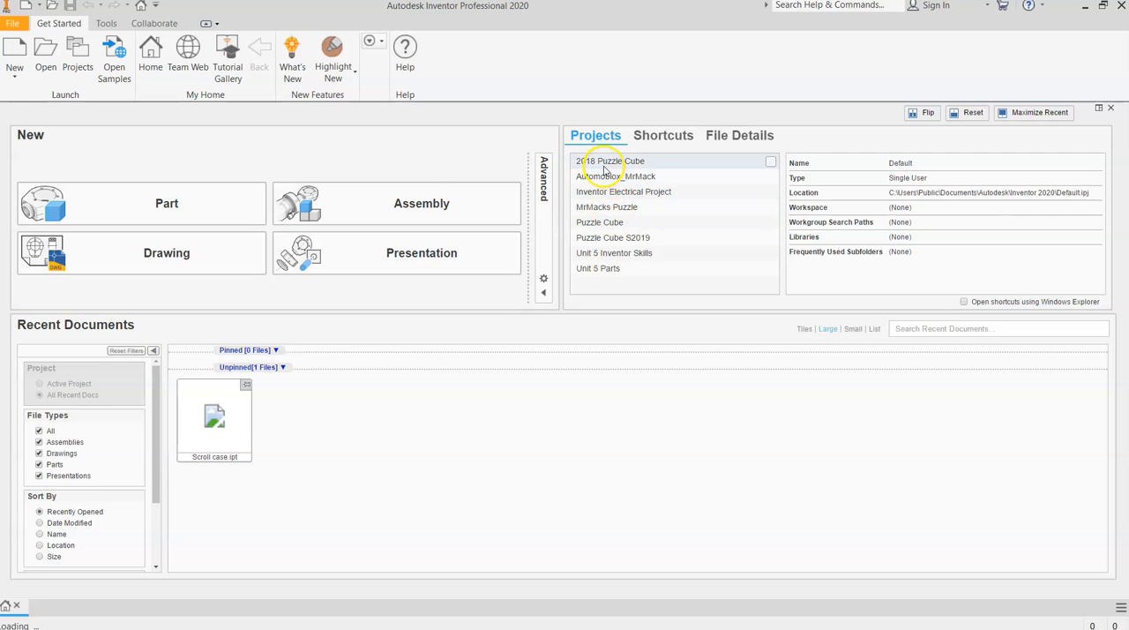
Pin Scroll case.ipt in the recent documents and unpin it again.
left_click(614, 197)
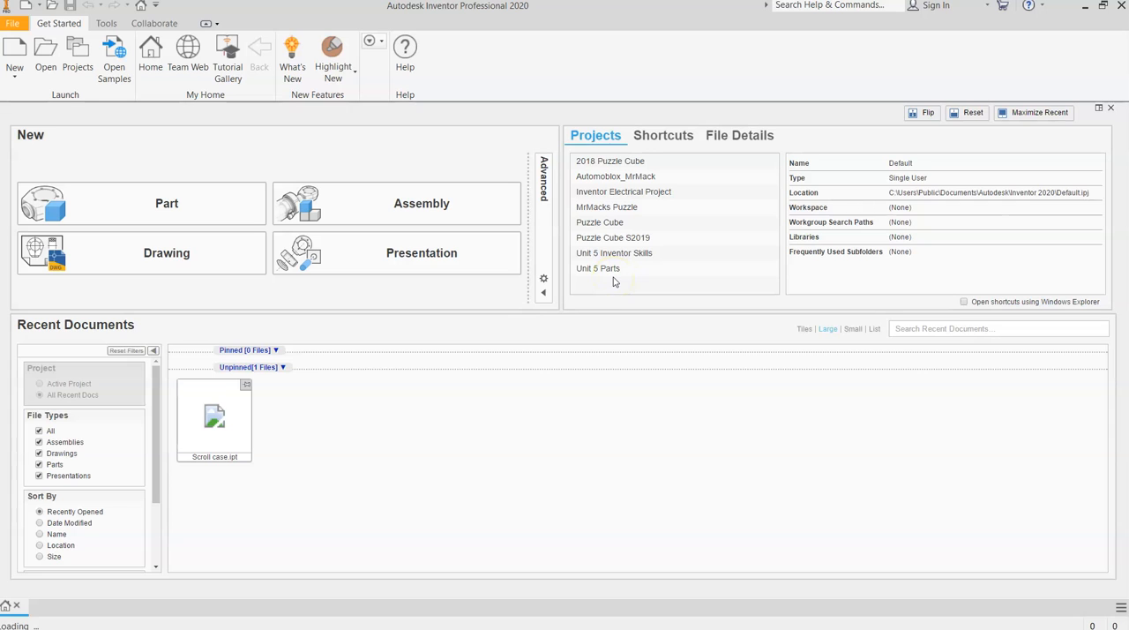
mouse_move(215, 450)
left_click(248, 385)
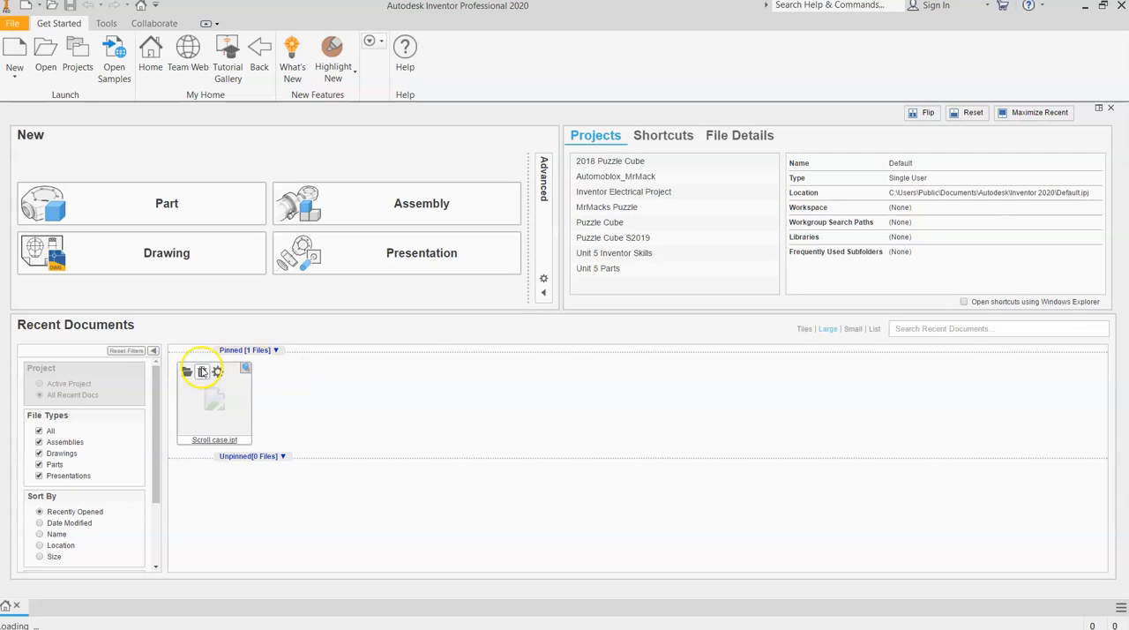
left_click(245, 367)
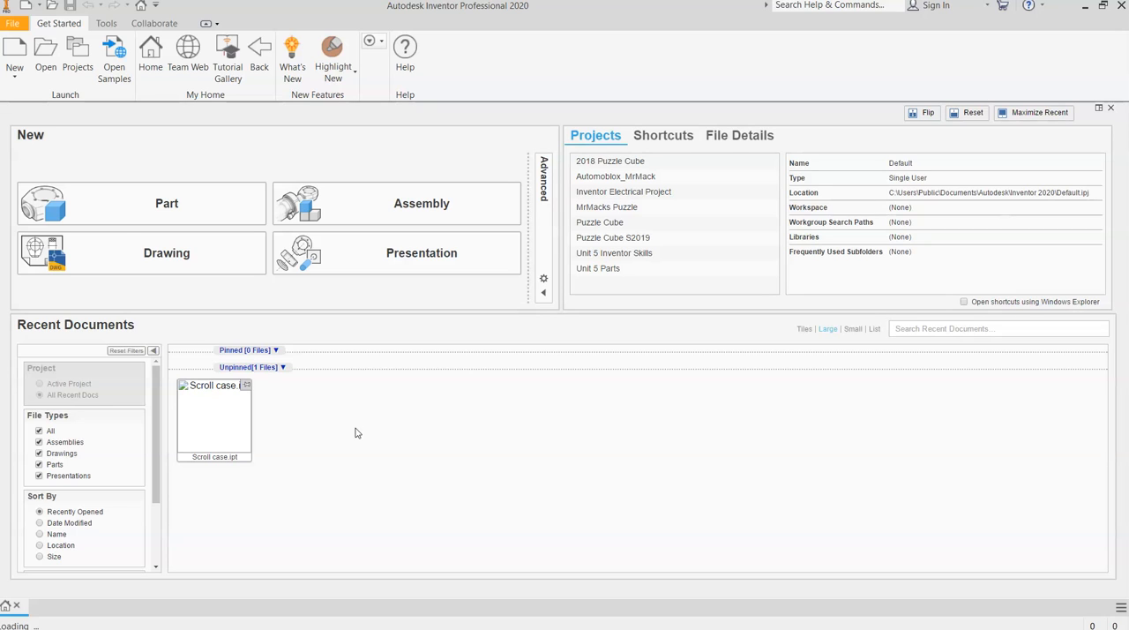
Create a new part file.
left_click(80, 216)
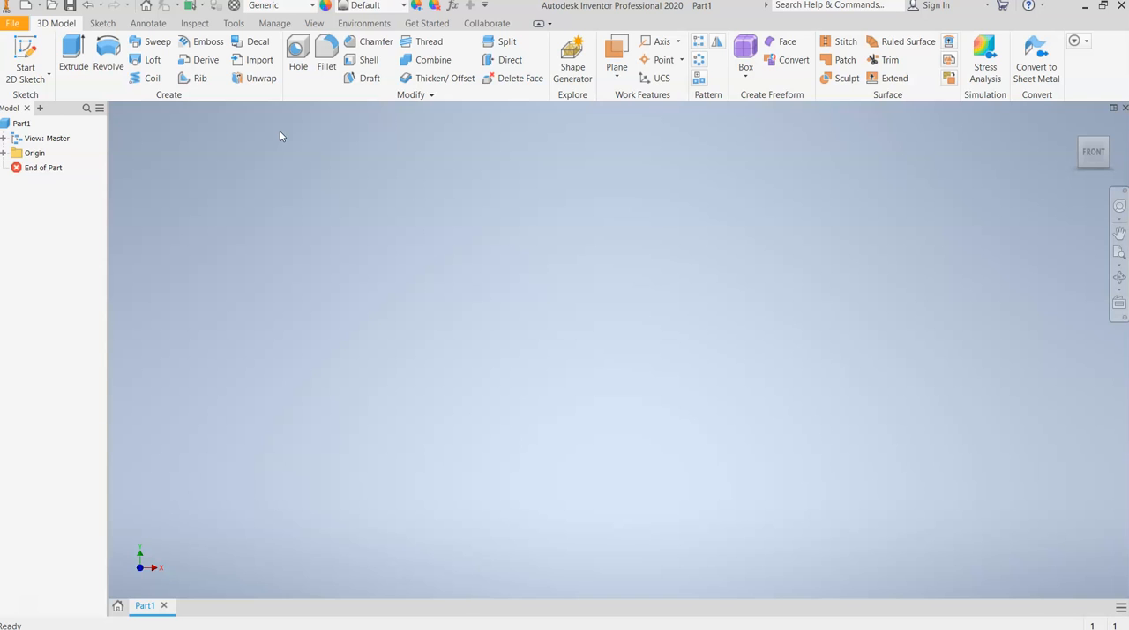
left_click(103, 24)
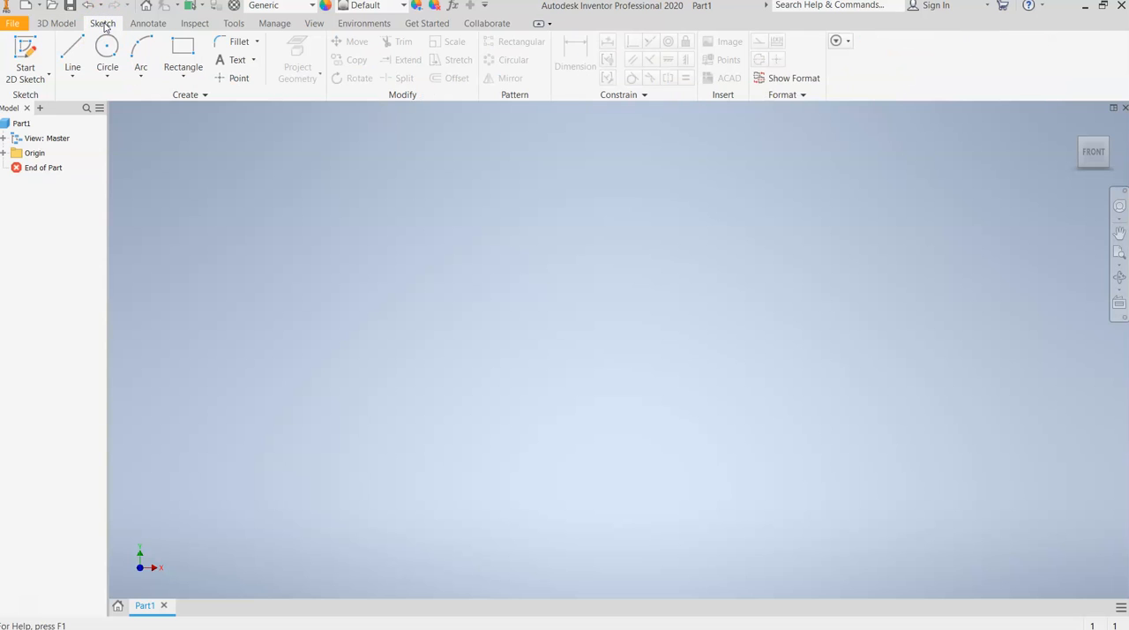
left_click(57, 24)
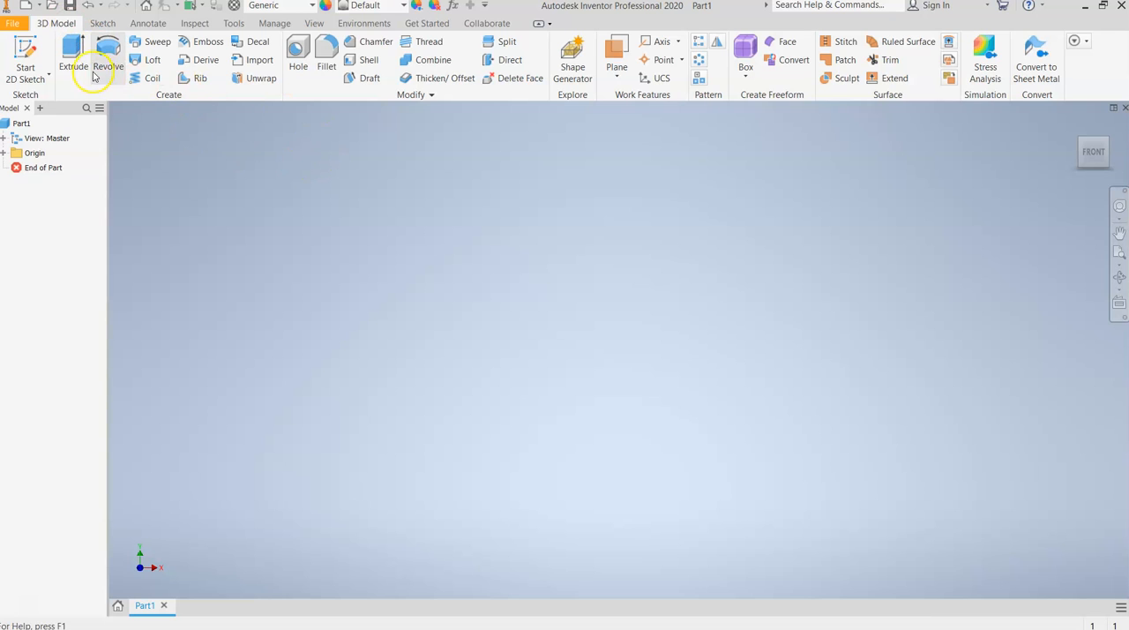
Start a 2D sketch on the XY plane.
left_click(24, 46)
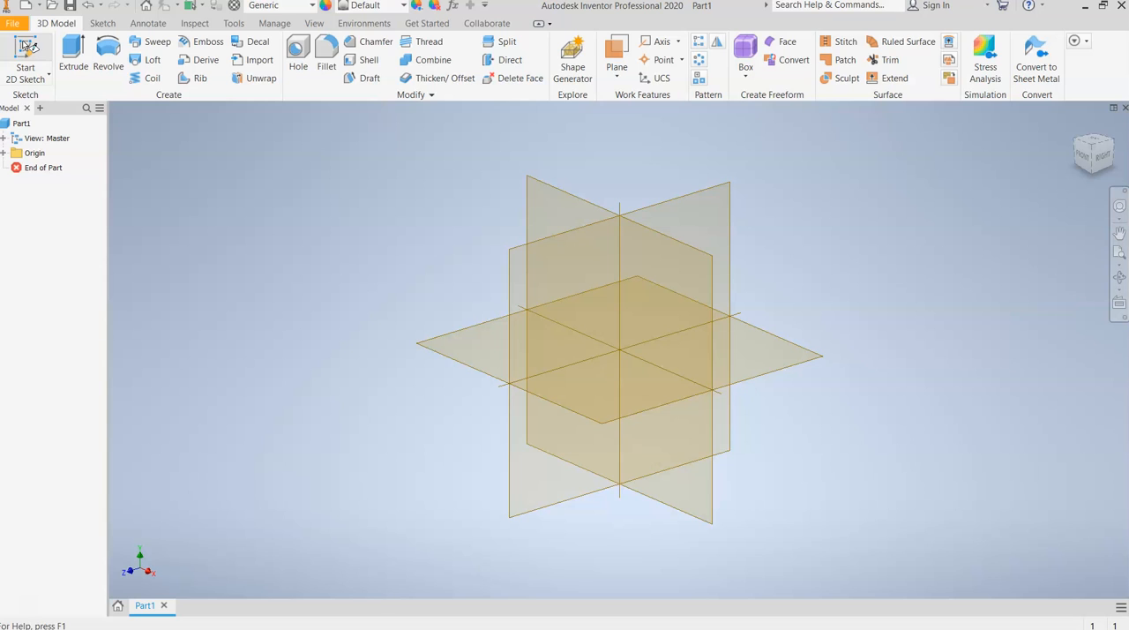
left_click(24, 44)
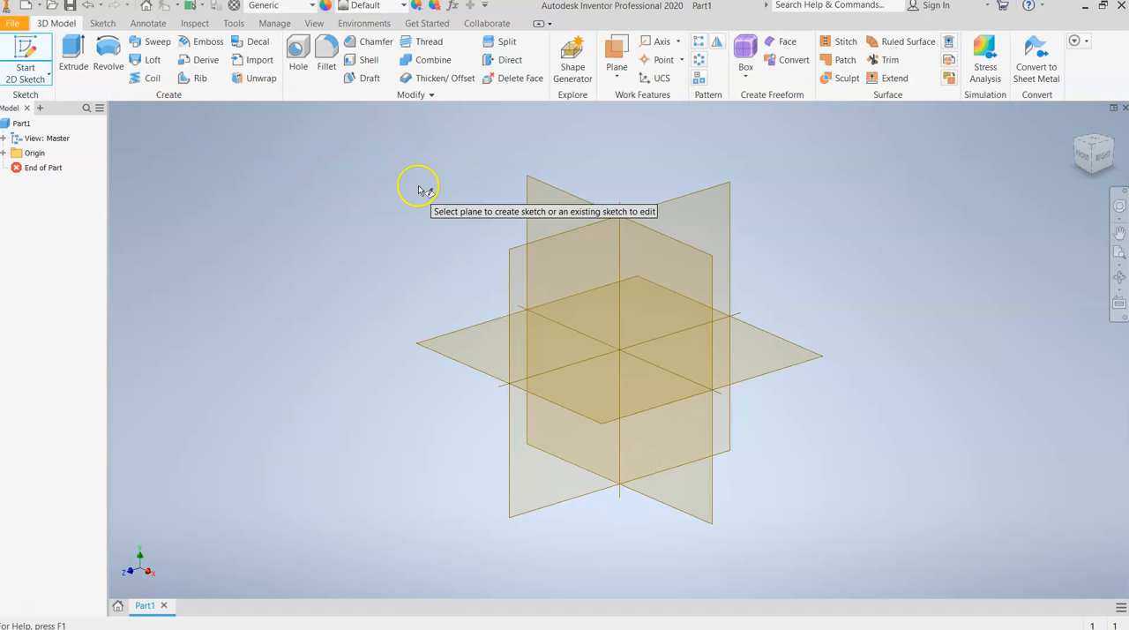
left_click(560, 199)
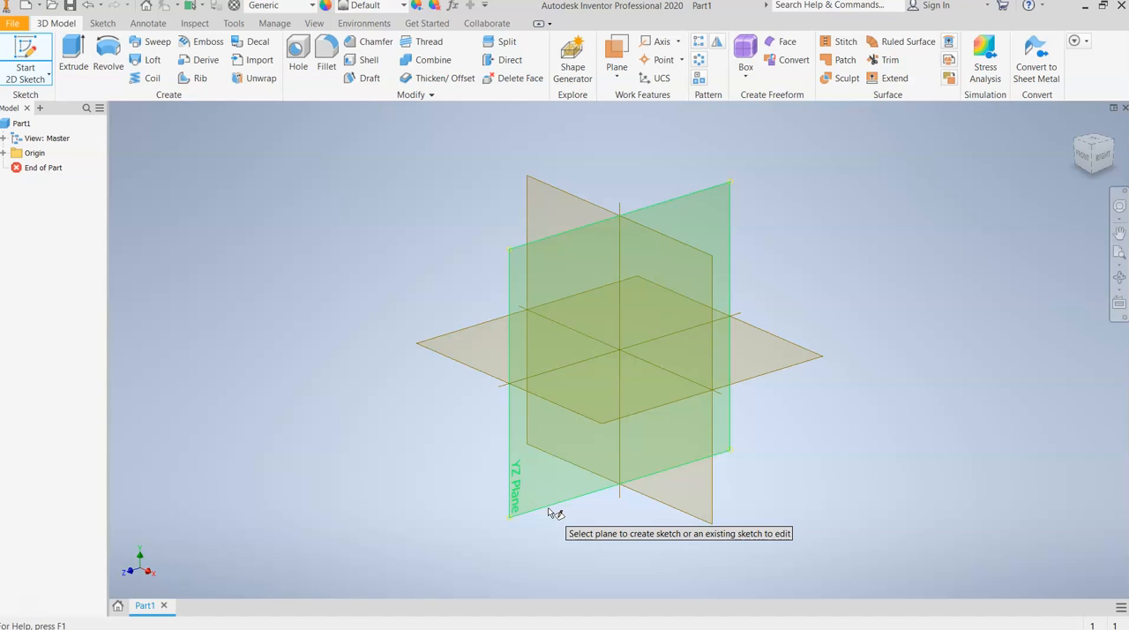
left_click(518, 477)
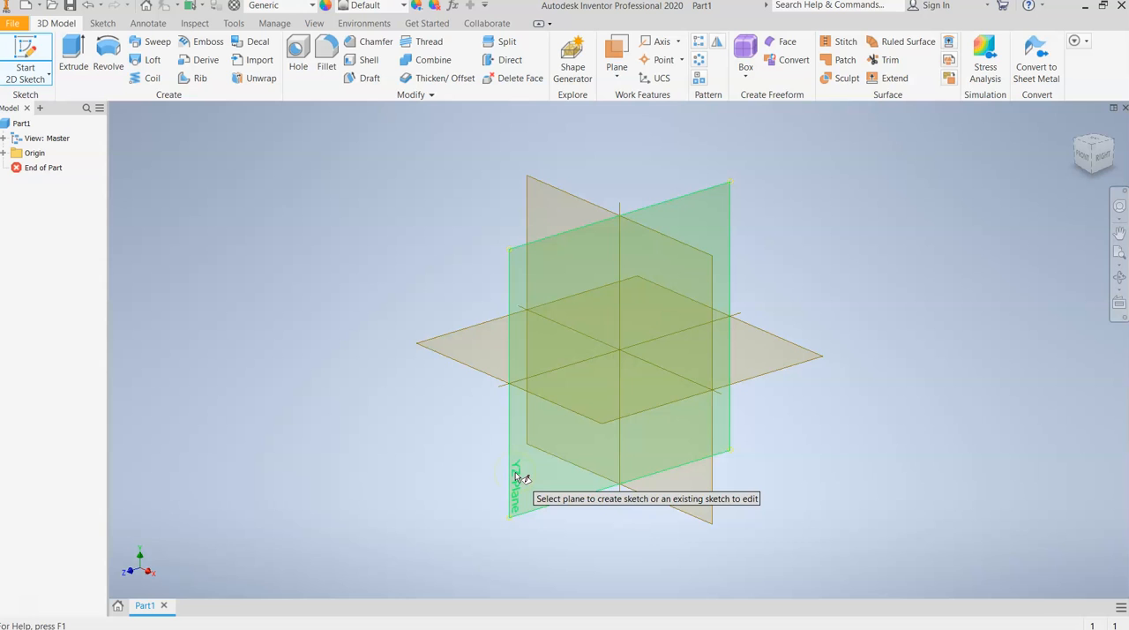
left_click(500, 385)
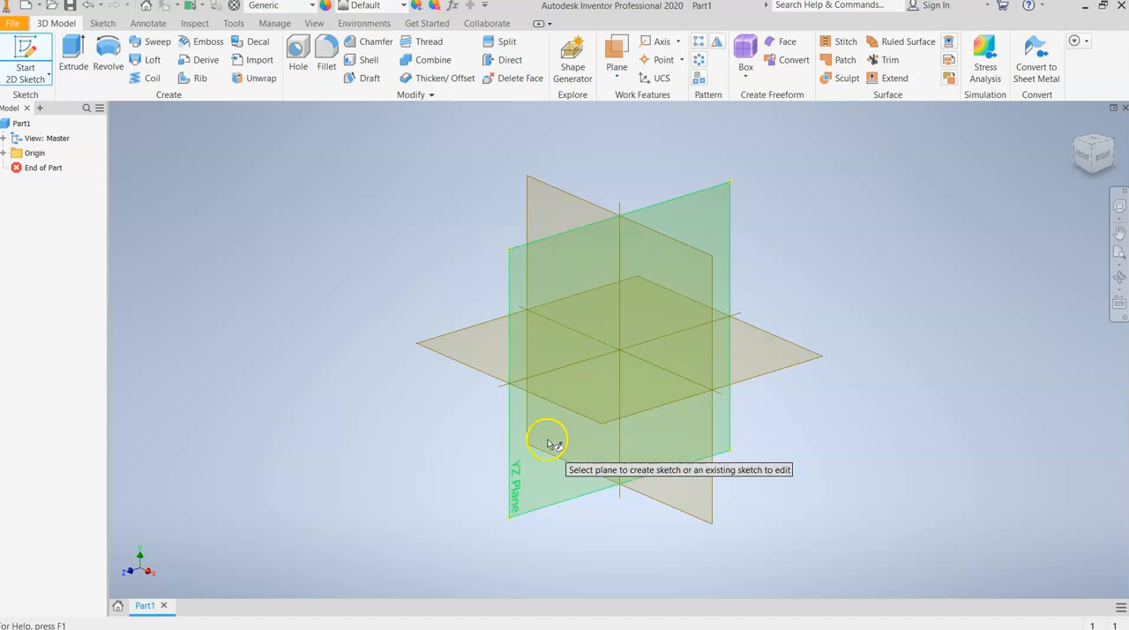
left_click(432, 352)
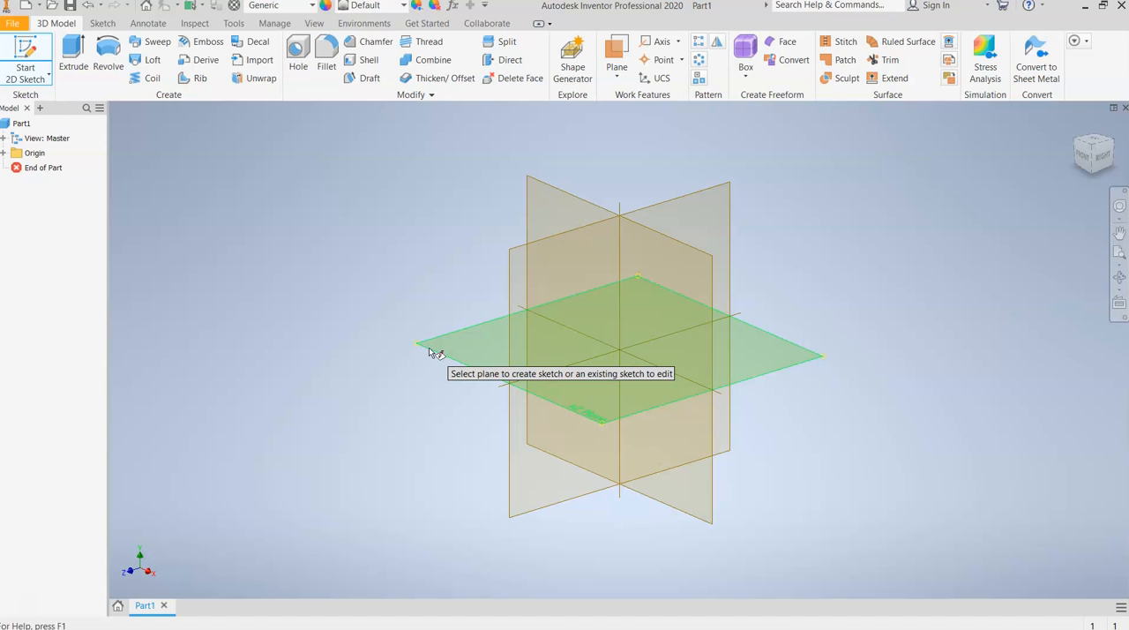
left_click(541, 202)
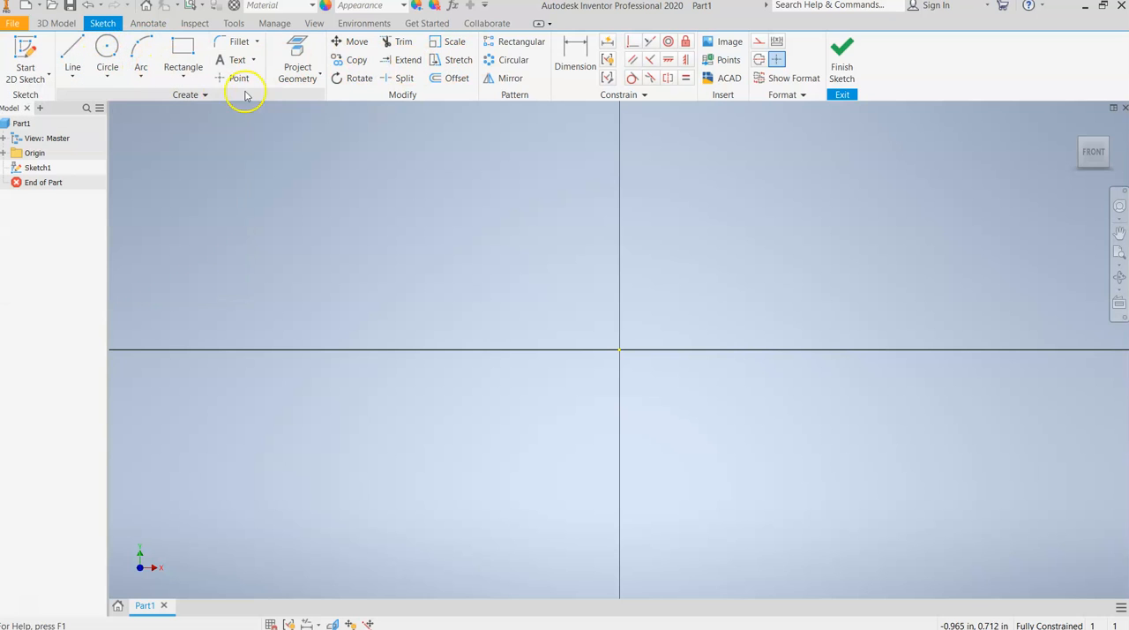
left_click(183, 74)
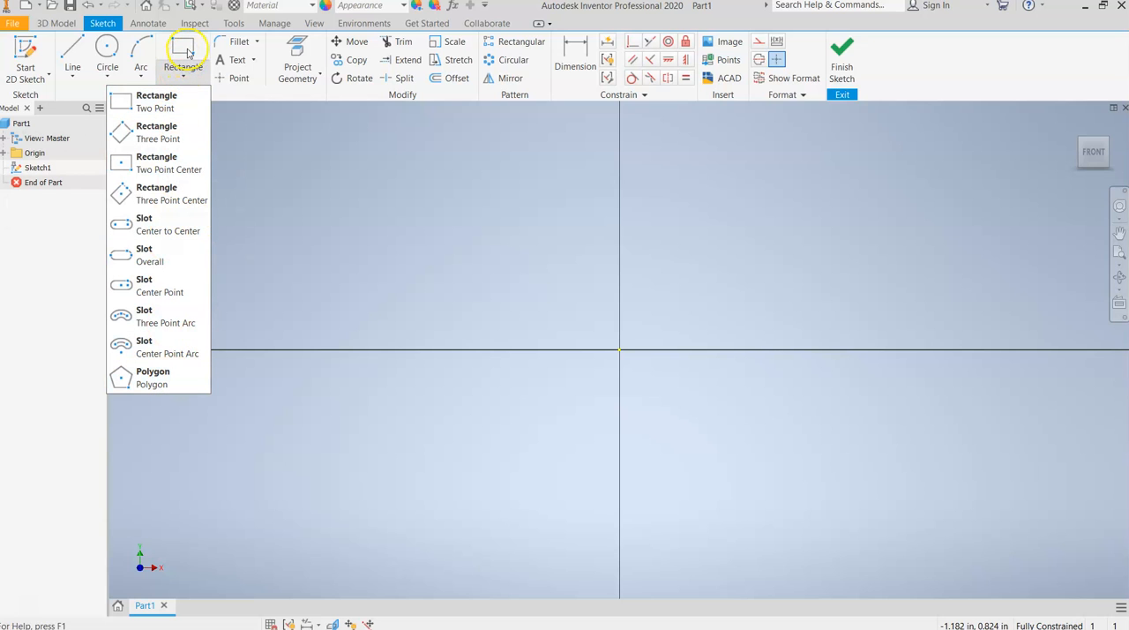
left_click(72, 75)
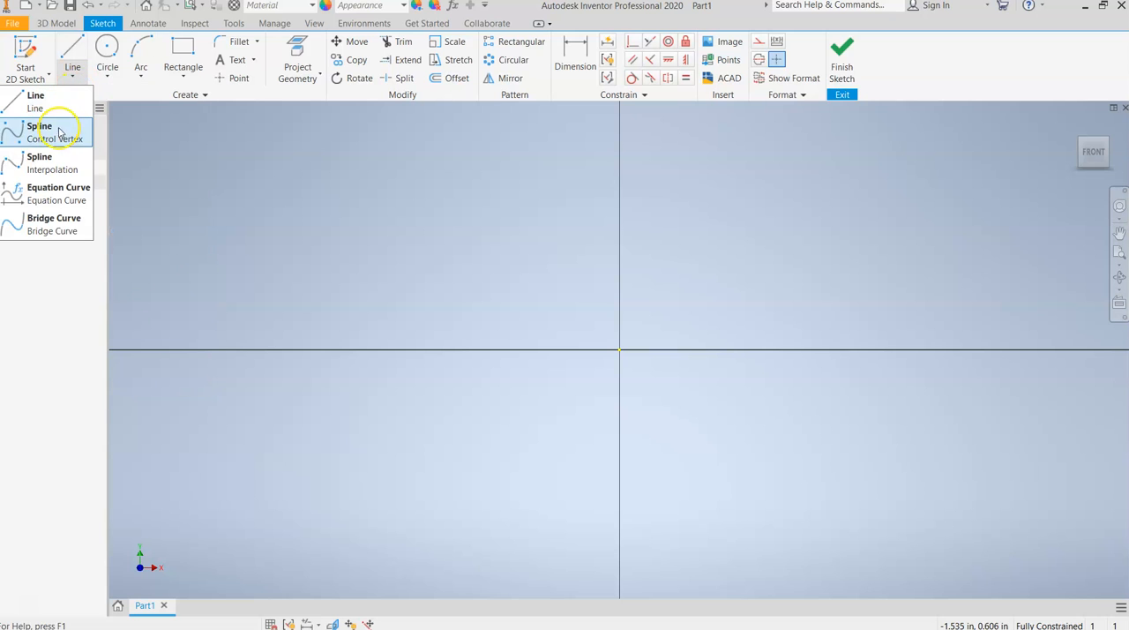
left_click(107, 73)
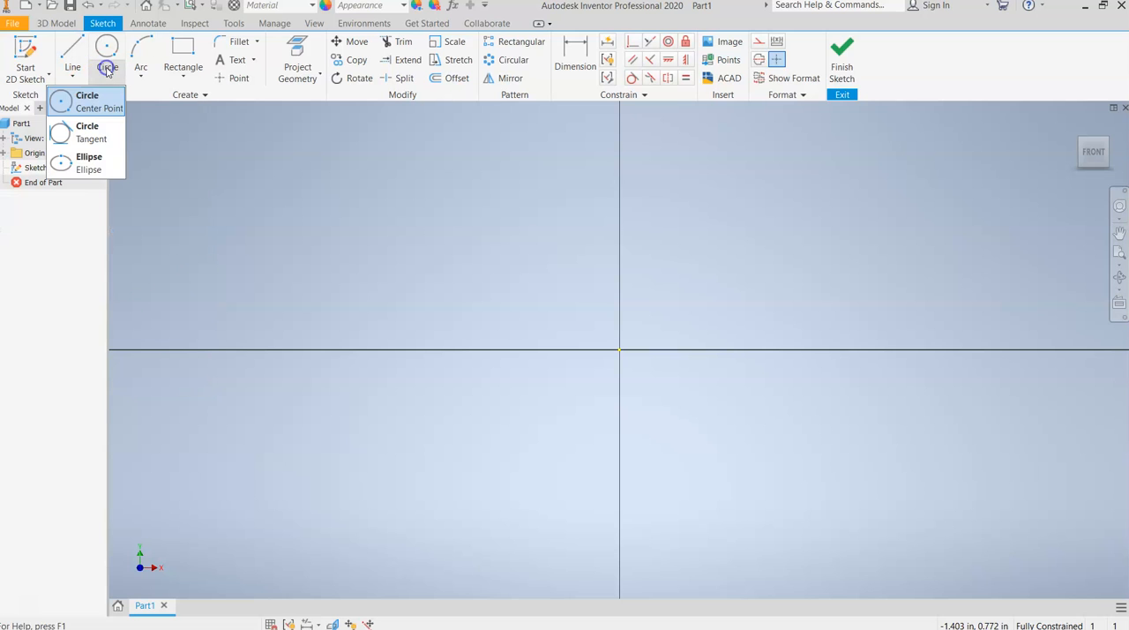
Sketch a two-point rectangle about 0.76 in wide and 0.47 in high that encloses the origin.
left_click(182, 53)
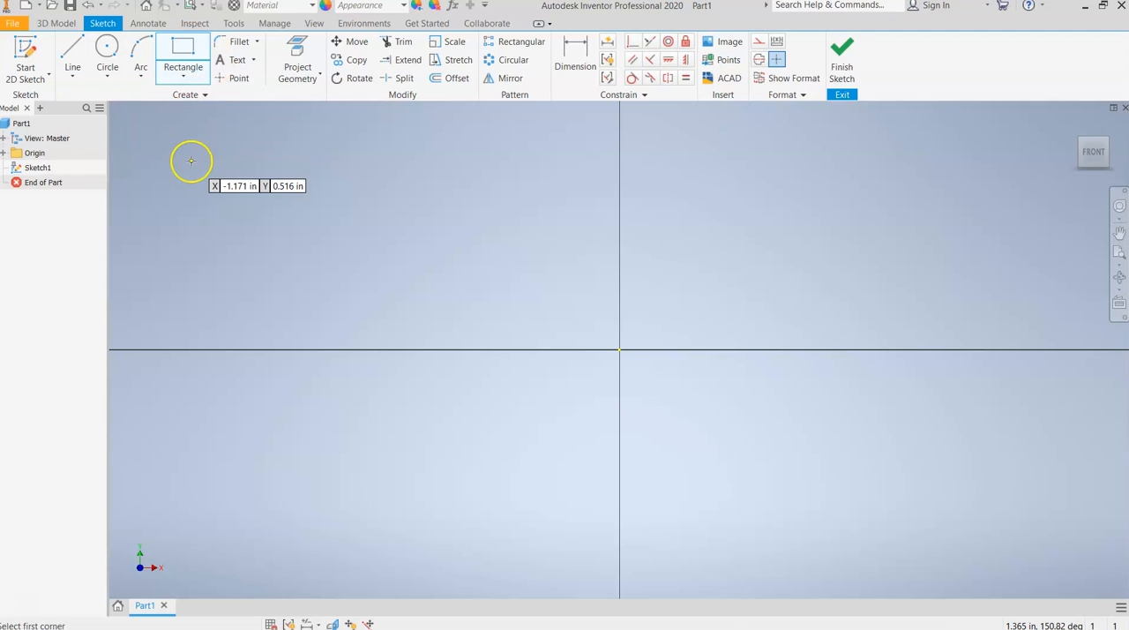
left_click(500, 257)
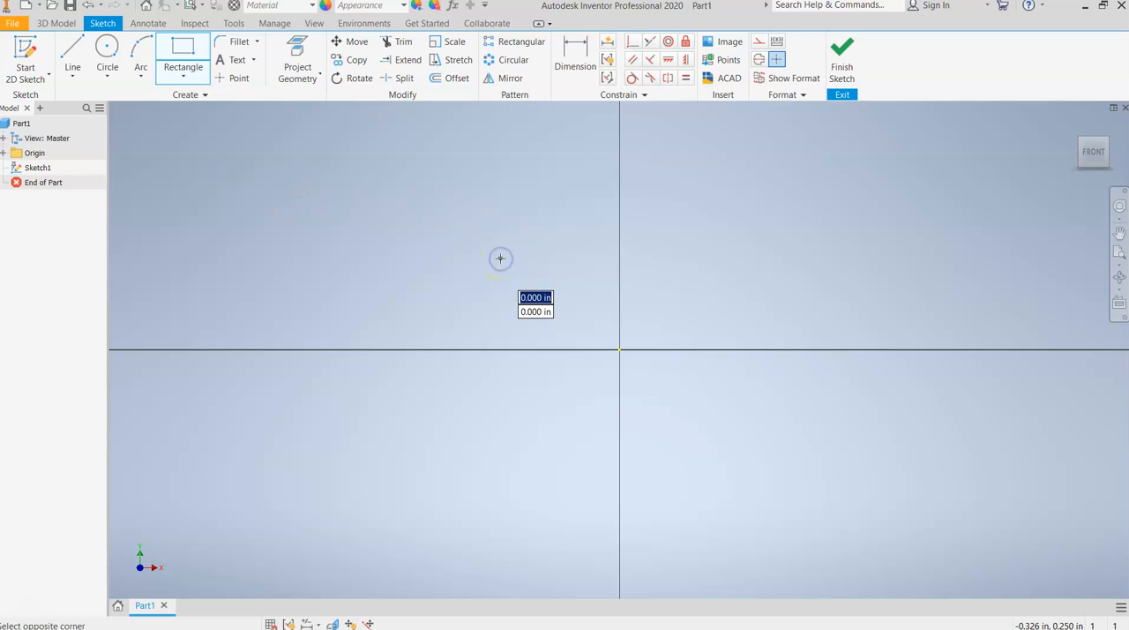
left_click(778, 430)
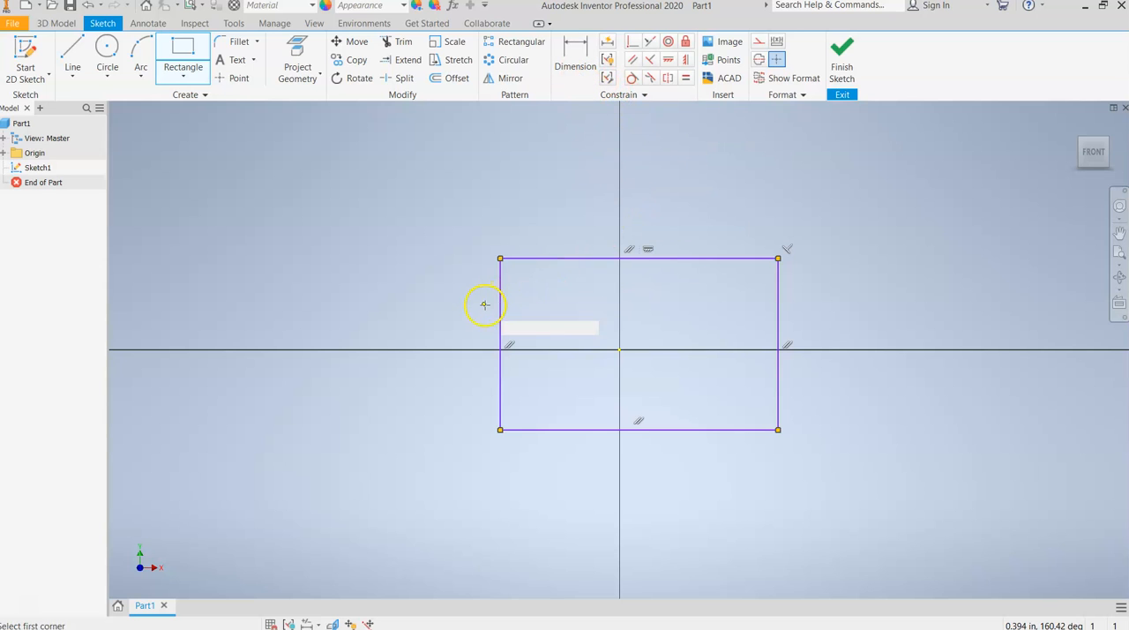
Dimension the rectangle's left vertical side and set its height to 0.750 in.
left_click(575, 55)
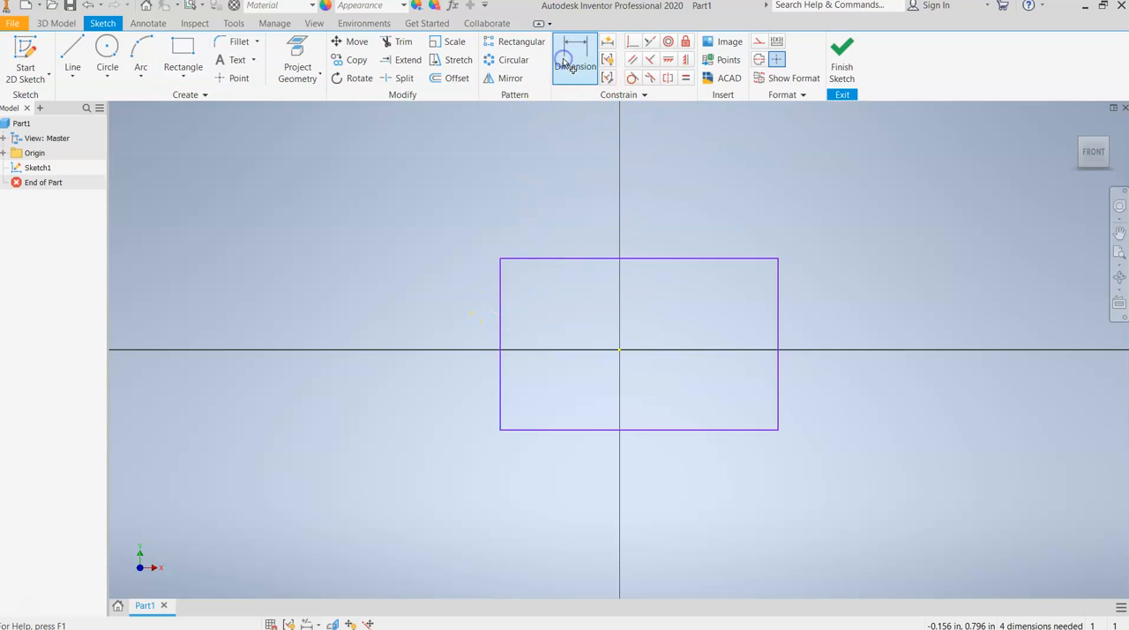
left_click(500, 295)
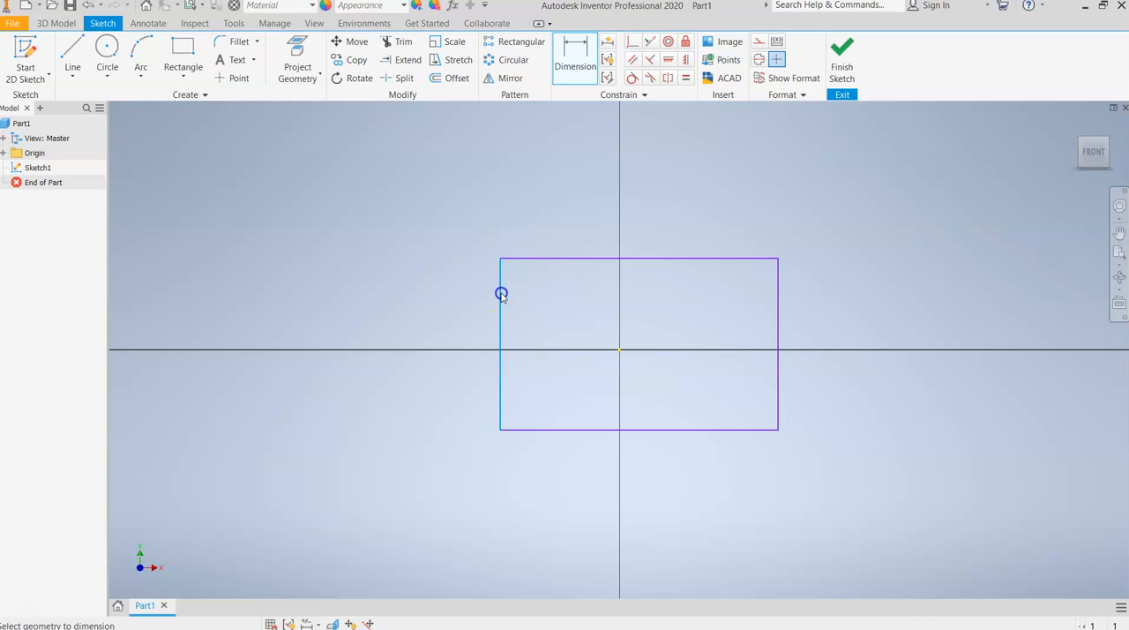
left_click(406, 323)
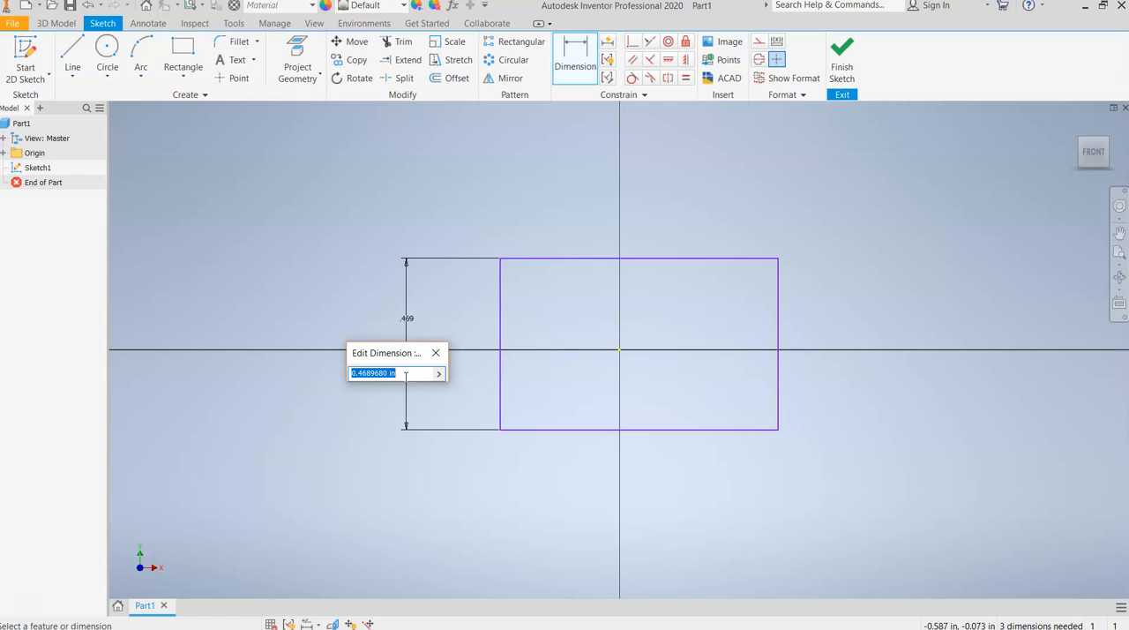
type(".750")
key("Return")
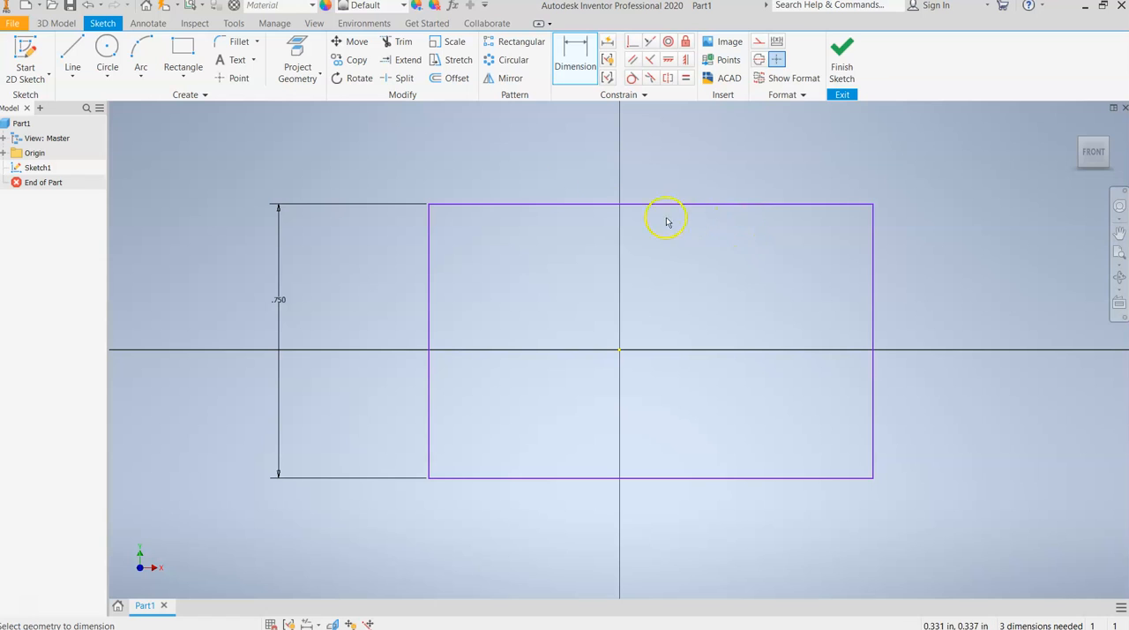
Dimension the rectangle's upper horizontal side and set its width to 0.750 in.
left_click(600, 204)
left_click(598, 174)
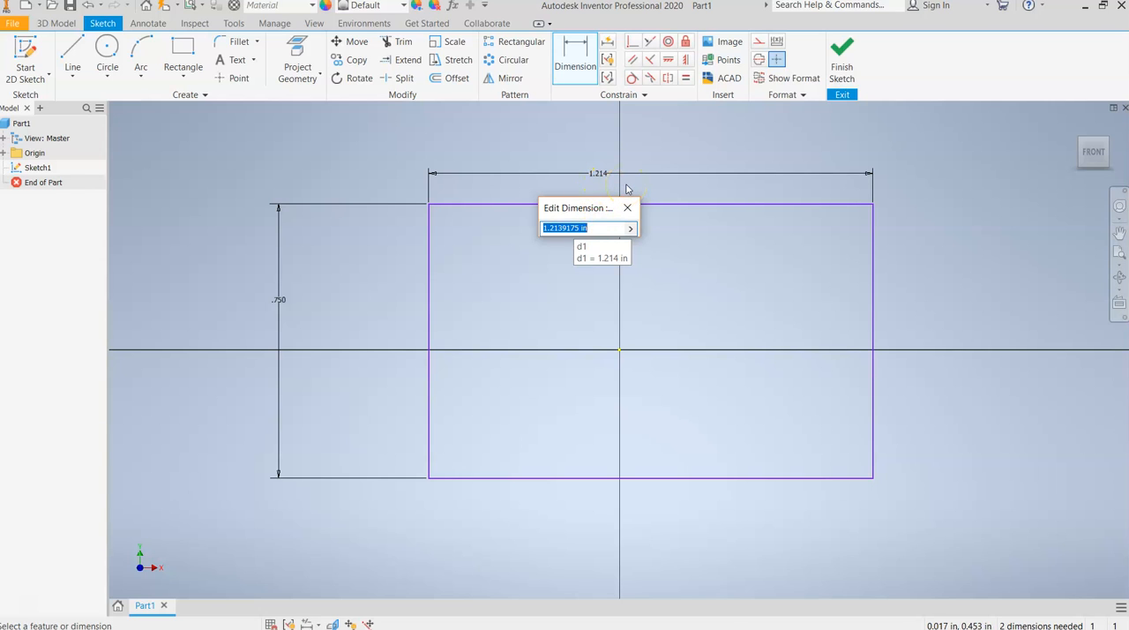
type(".750")
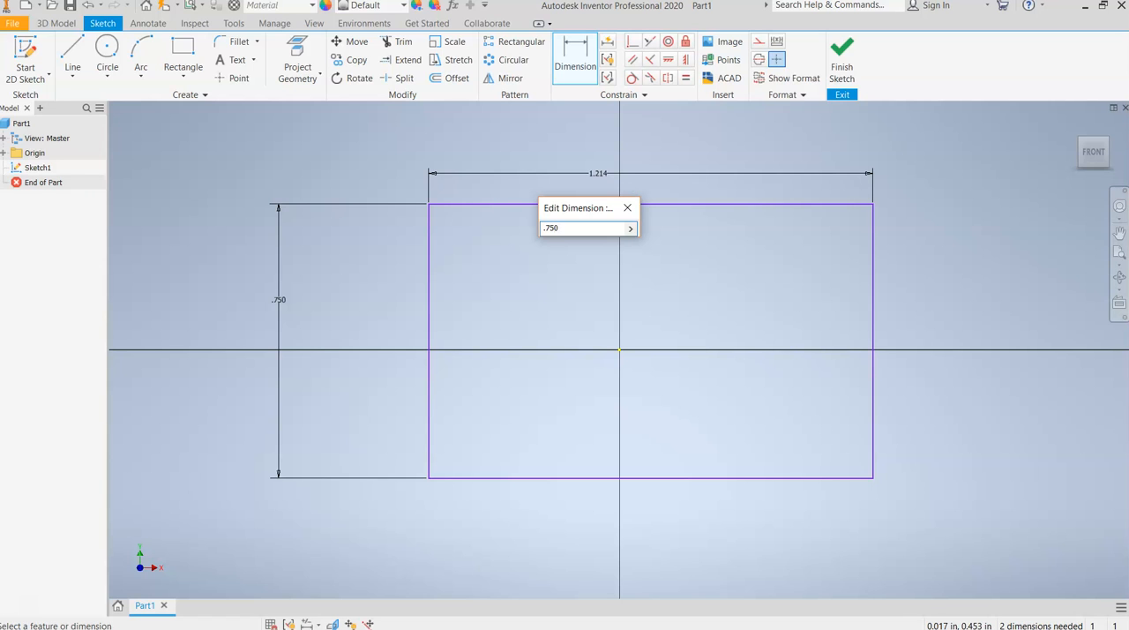
key("Return")
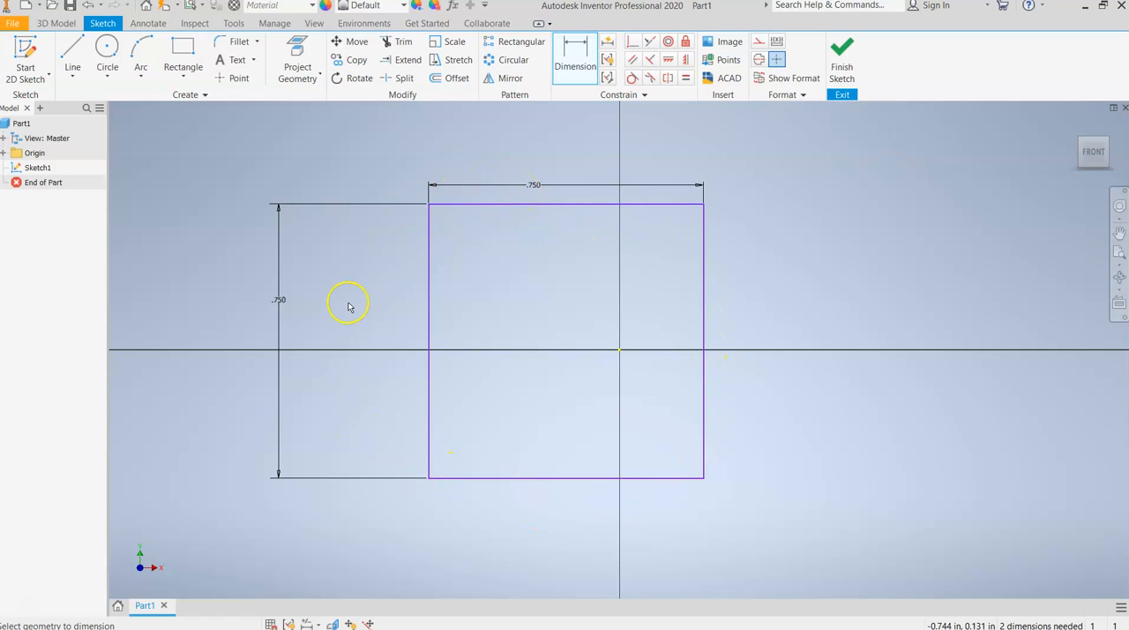
scroll(348, 307, "down", 3)
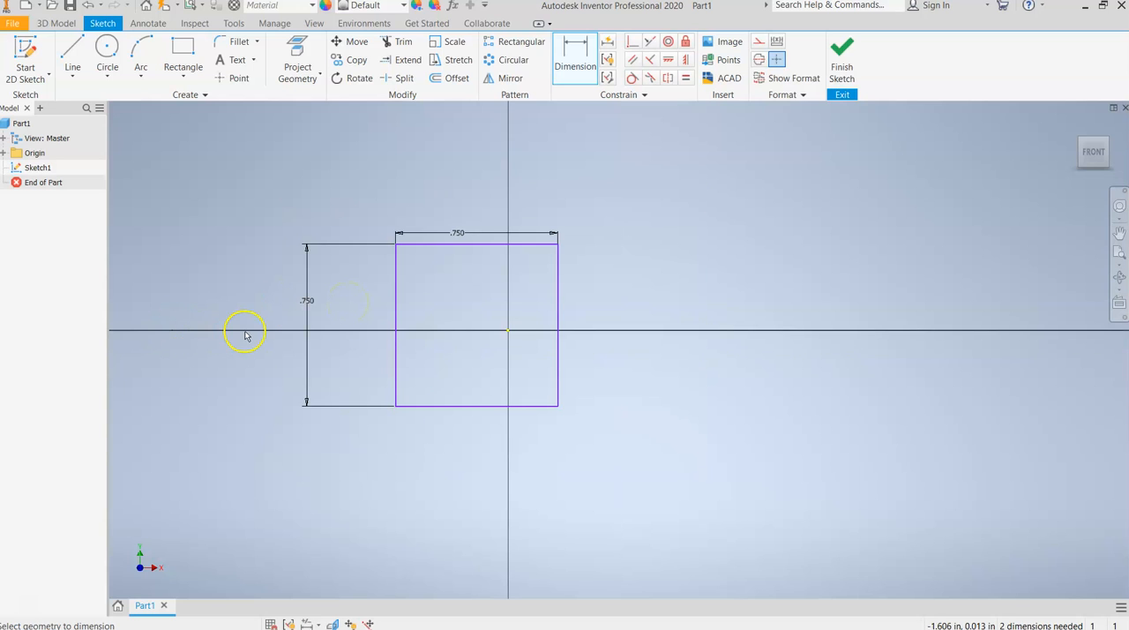
scroll(245, 336, "up", 3)
scroll(246, 335, "down", 3)
scroll(246, 335, "up", 4)
scroll(245, 335, "down", 2)
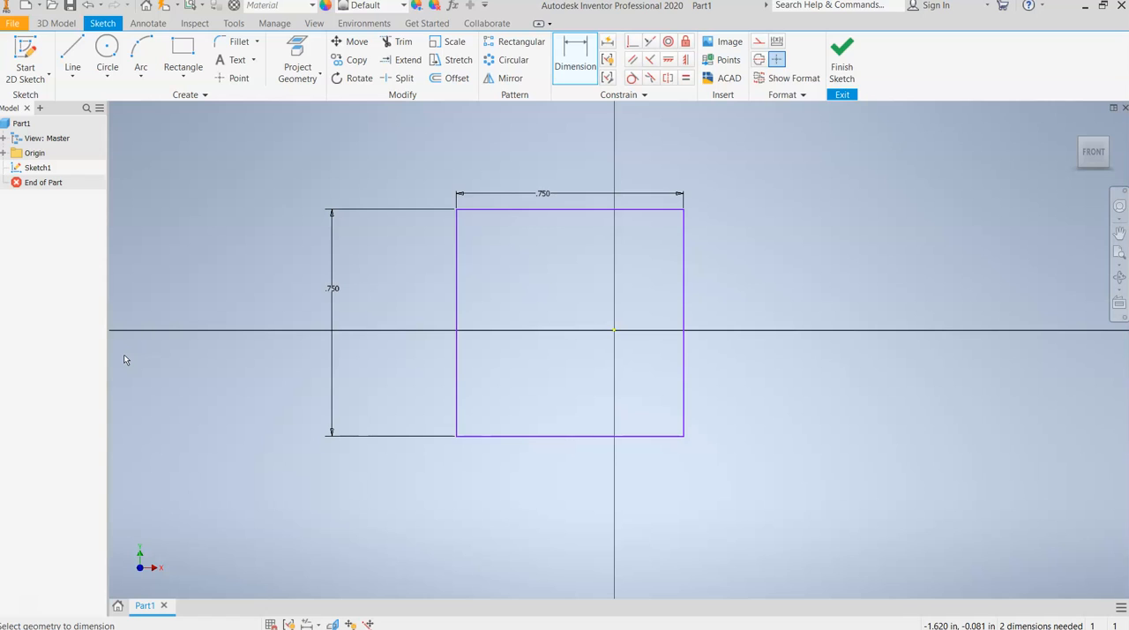
left_click(139, 358)
Exit the square's sketch and undo the exit to return to sketch editing.
left_click(842, 53)
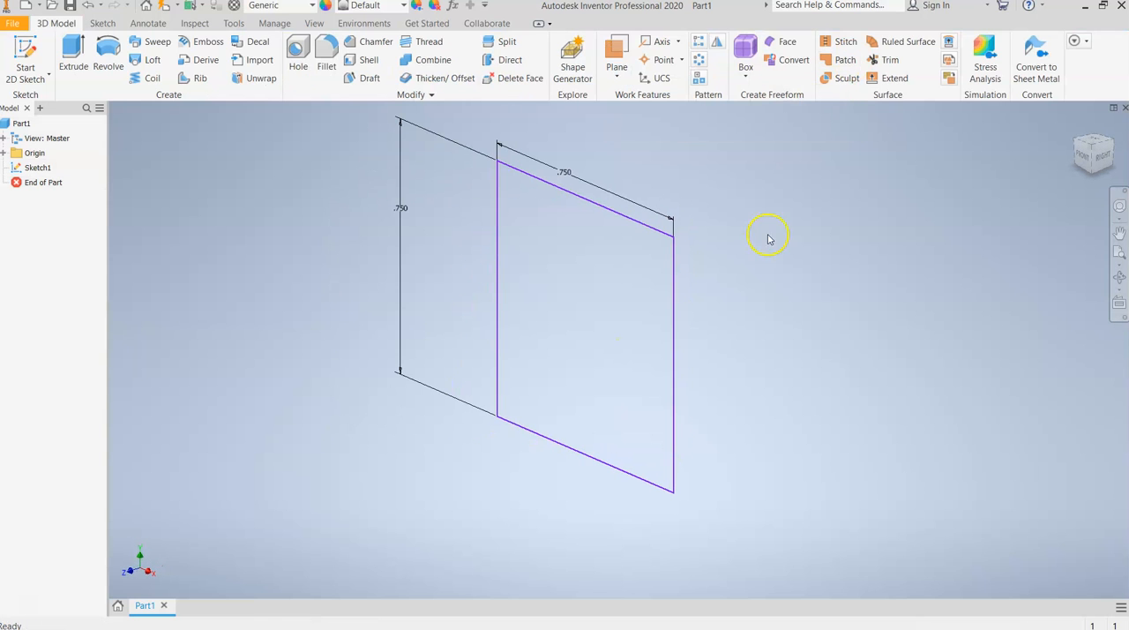
scroll(764, 291, "down", 3)
scroll(757, 152, "up", 5)
scroll(756, 152, "down", 2)
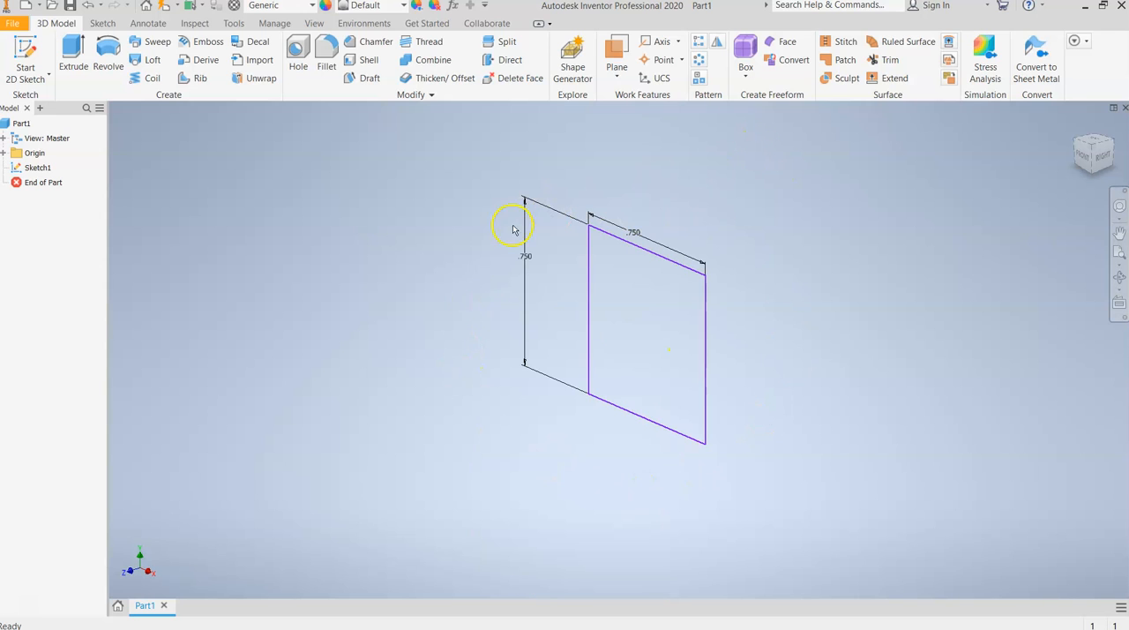
left_click(86, 9)
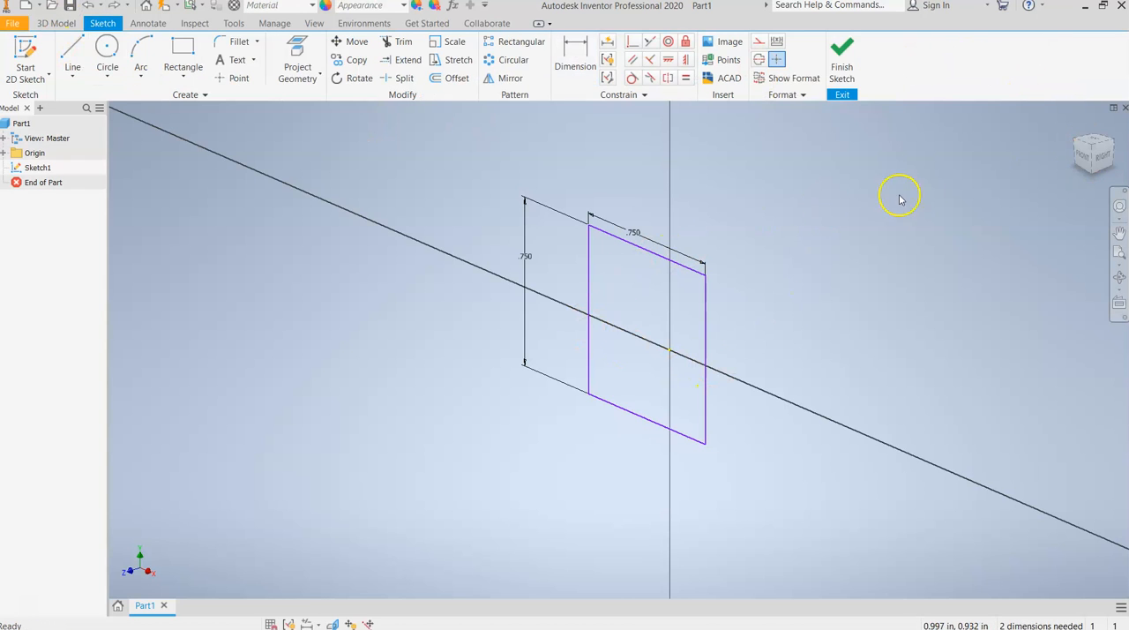
Examine the square sketch from the front, right, back, left and isometric views.
left_click(1083, 162)
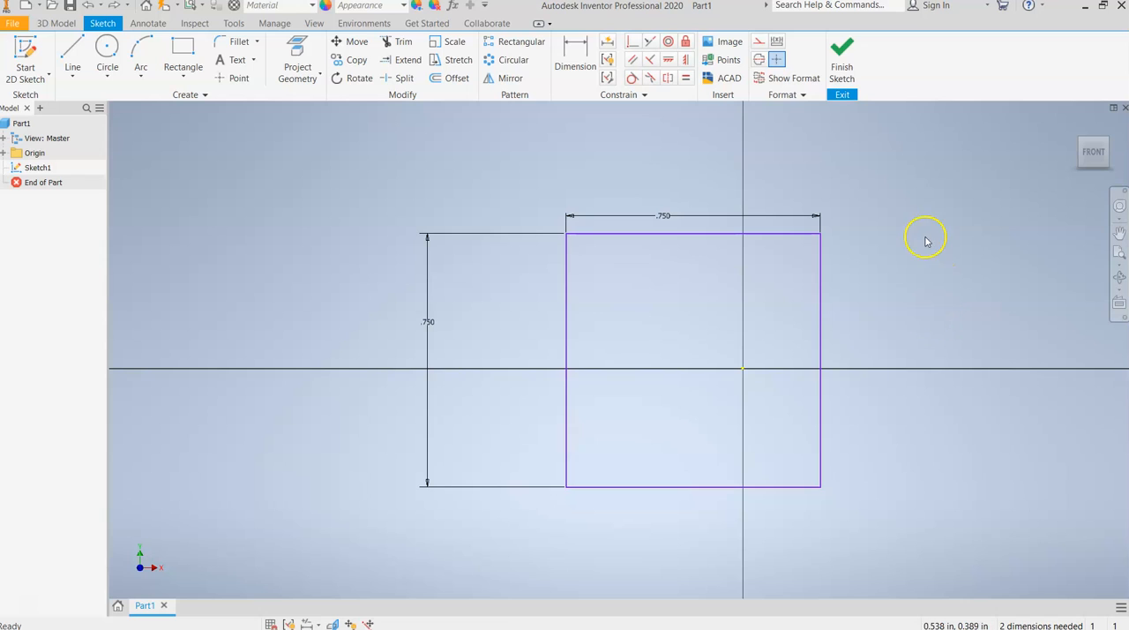
left_click(1109, 155)
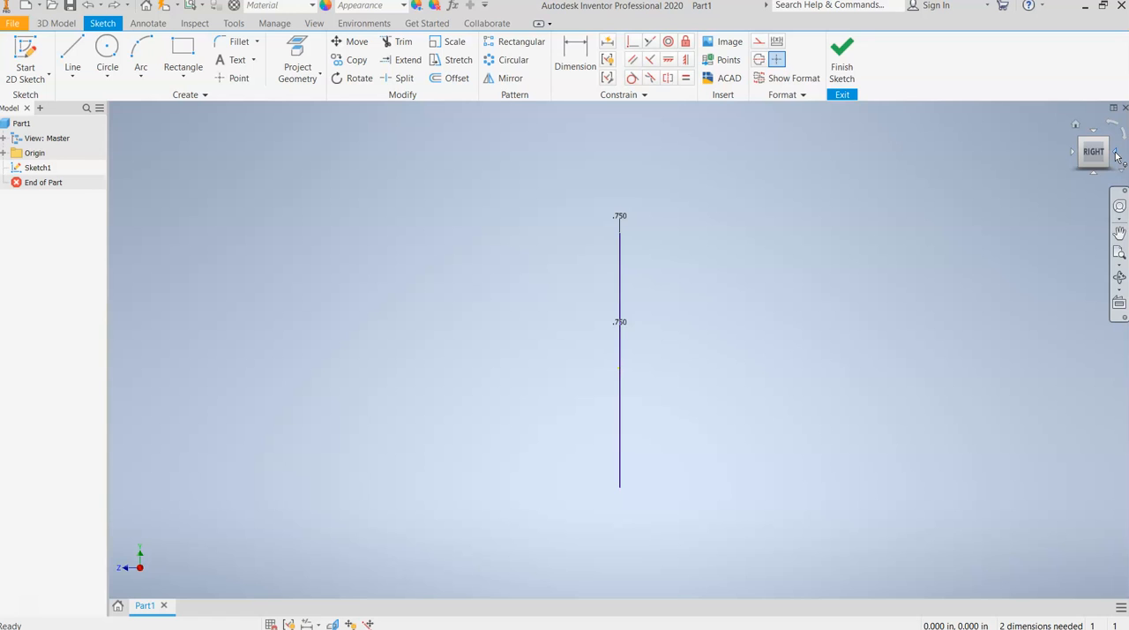
left_click(1115, 154)
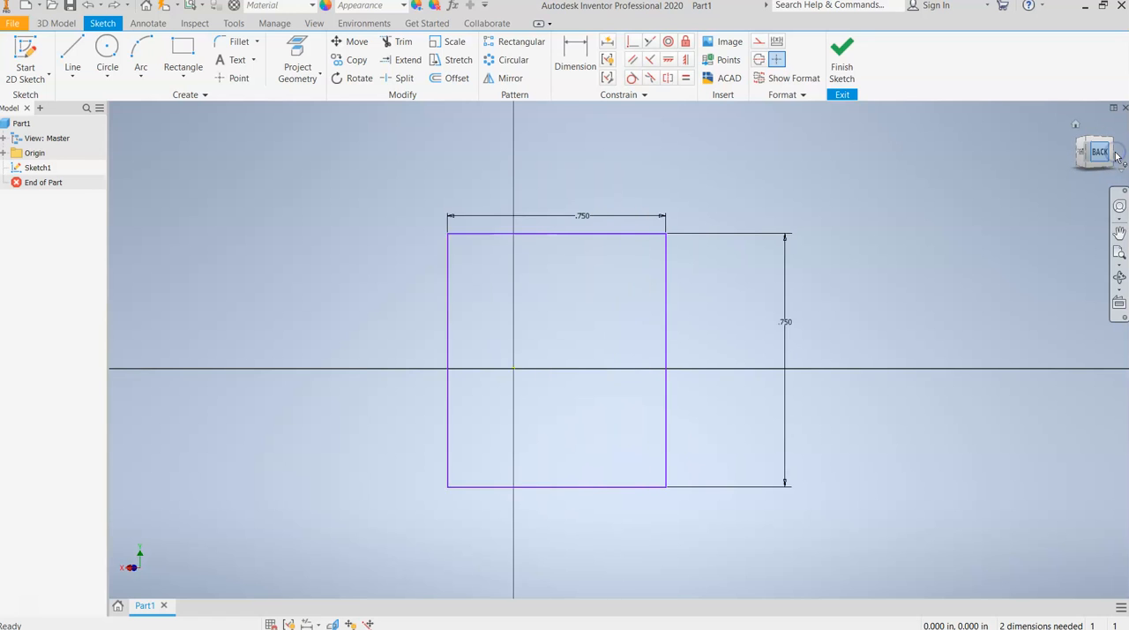
left_click(1116, 154)
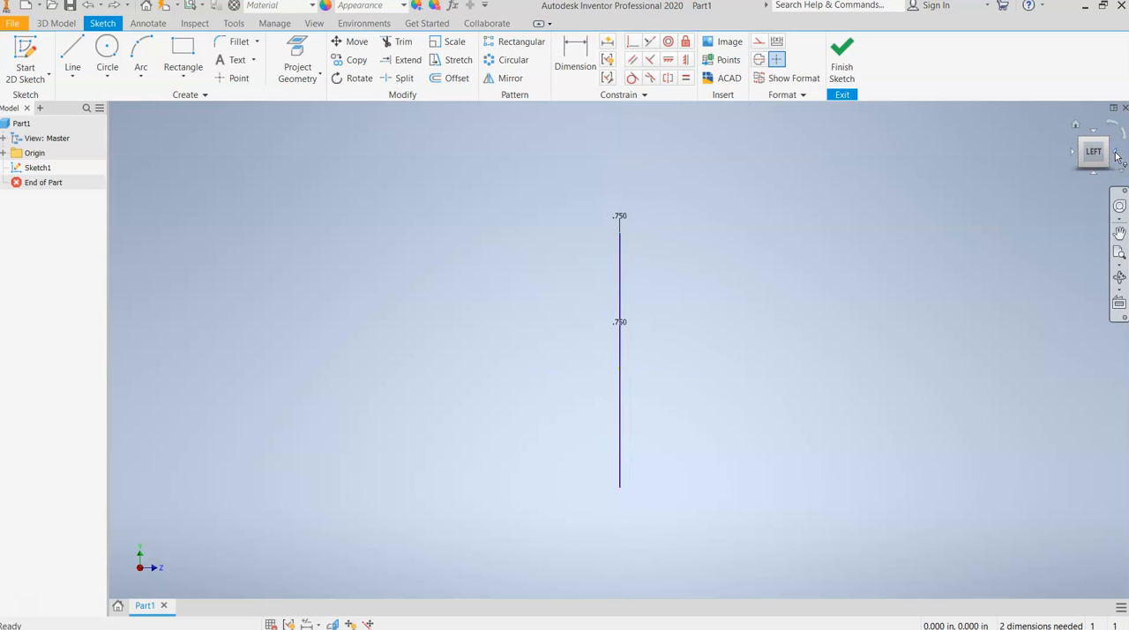
left_click(1116, 155)
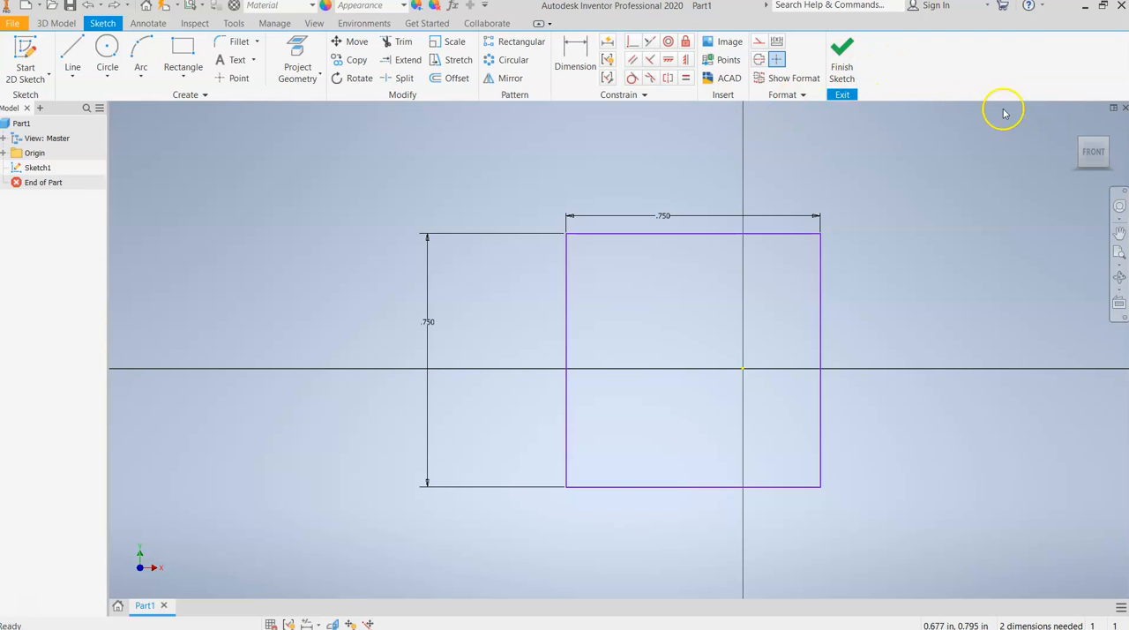
left_click_drag(1101, 144, 1086, 167)
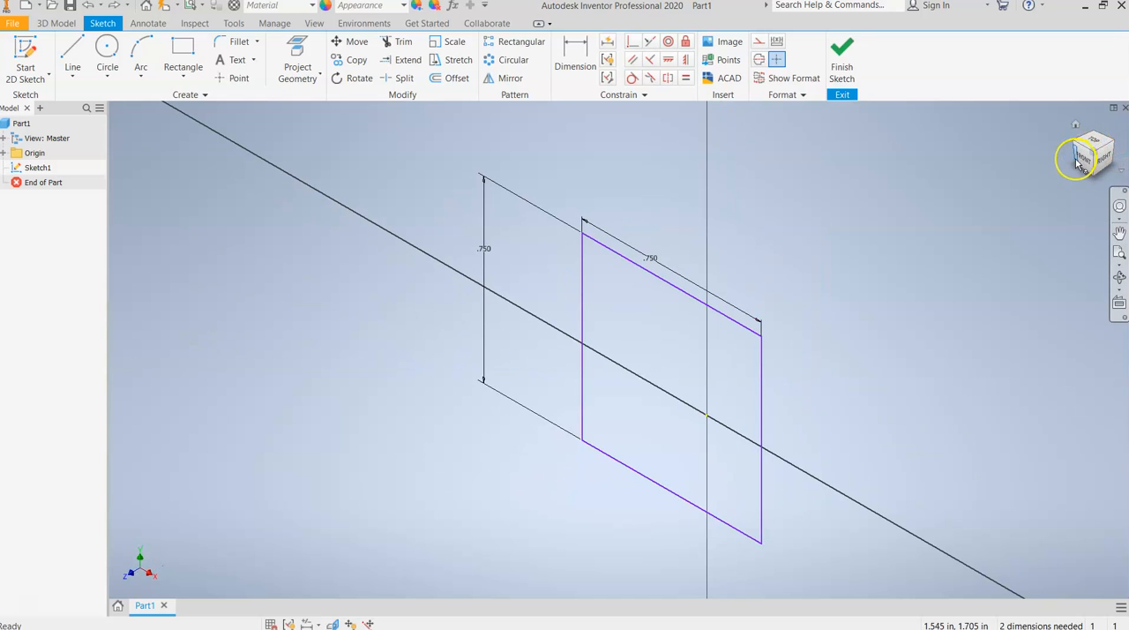
left_click(1080, 164)
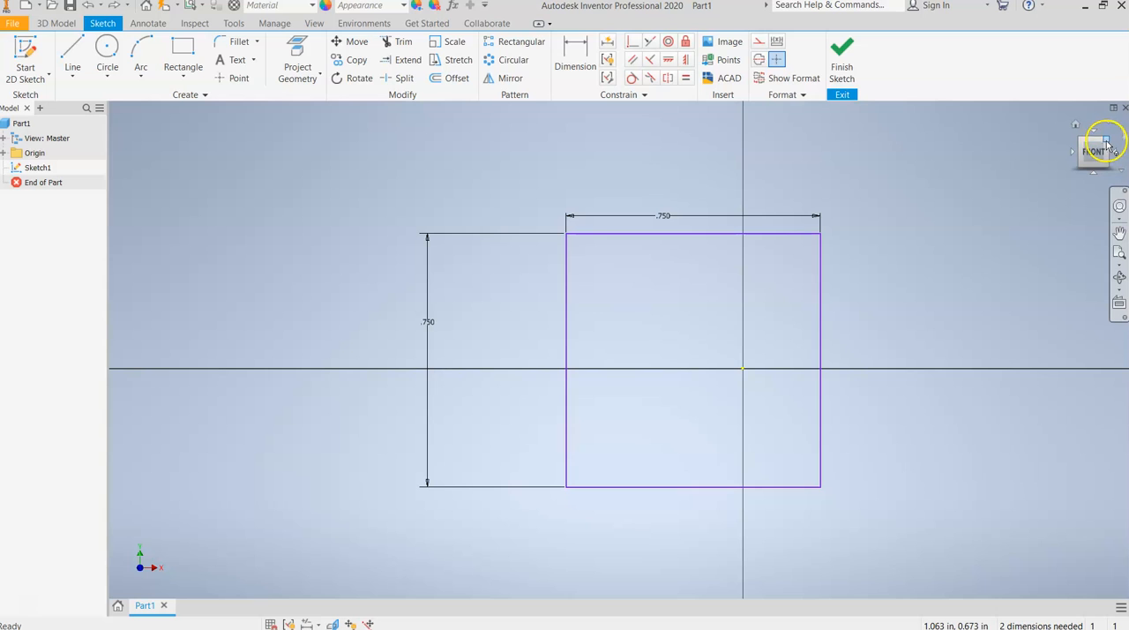
left_click(1107, 143)
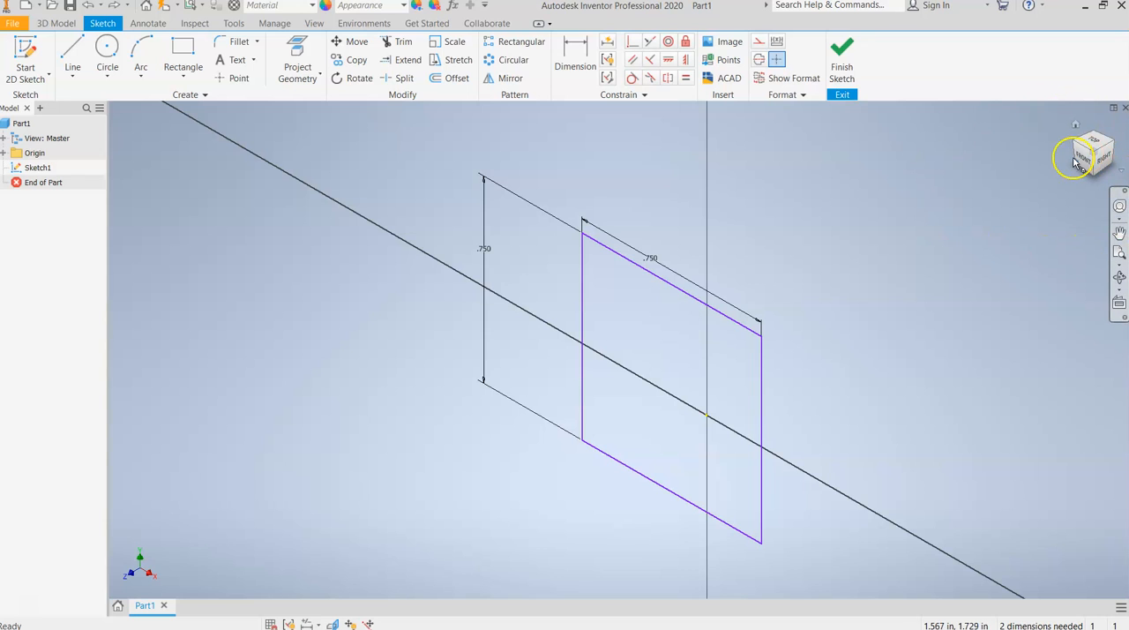
left_click(1051, 188)
left_click(1083, 176)
left_click(1088, 150)
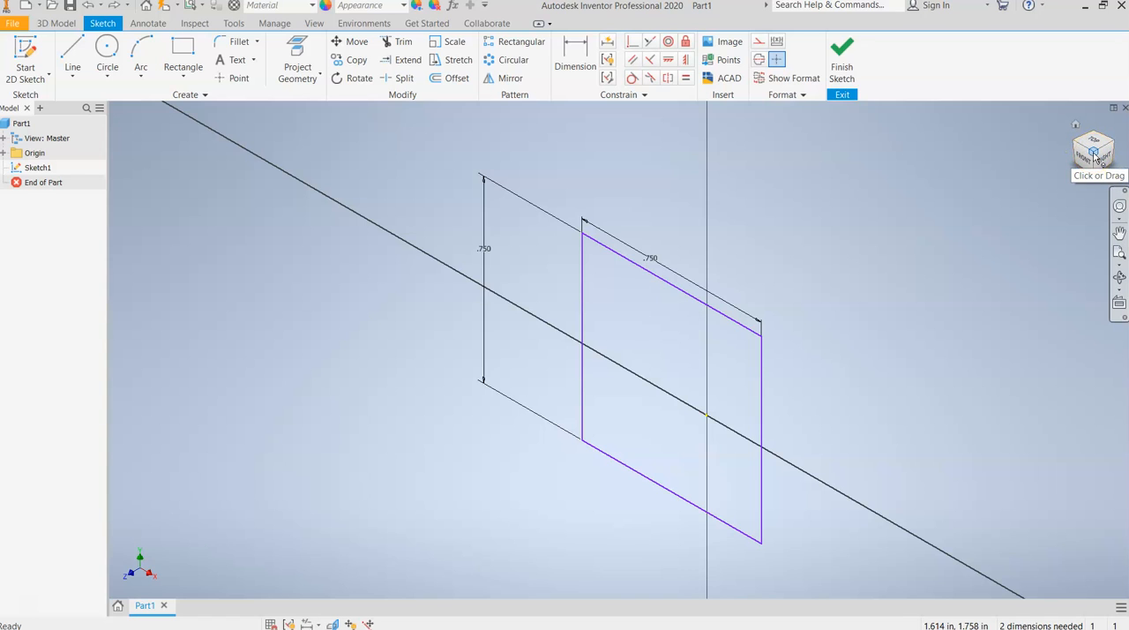
left_click(1100, 152)
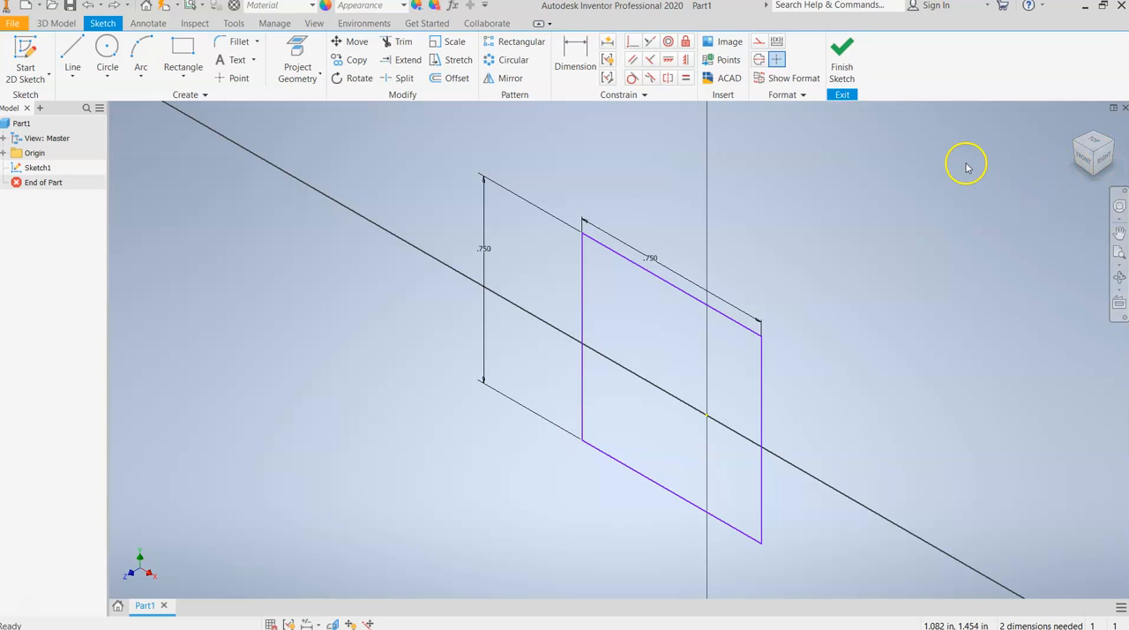
Finish the sketch of the square and show it in an isometric view.
left_click(840, 67)
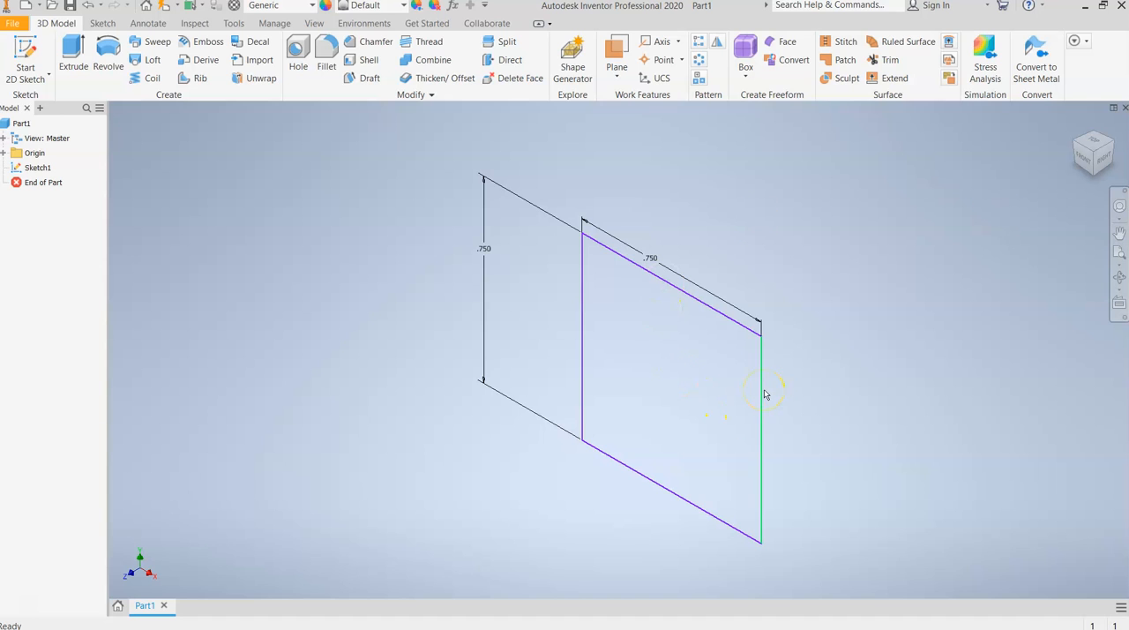
scroll(323, 350, "down", 2)
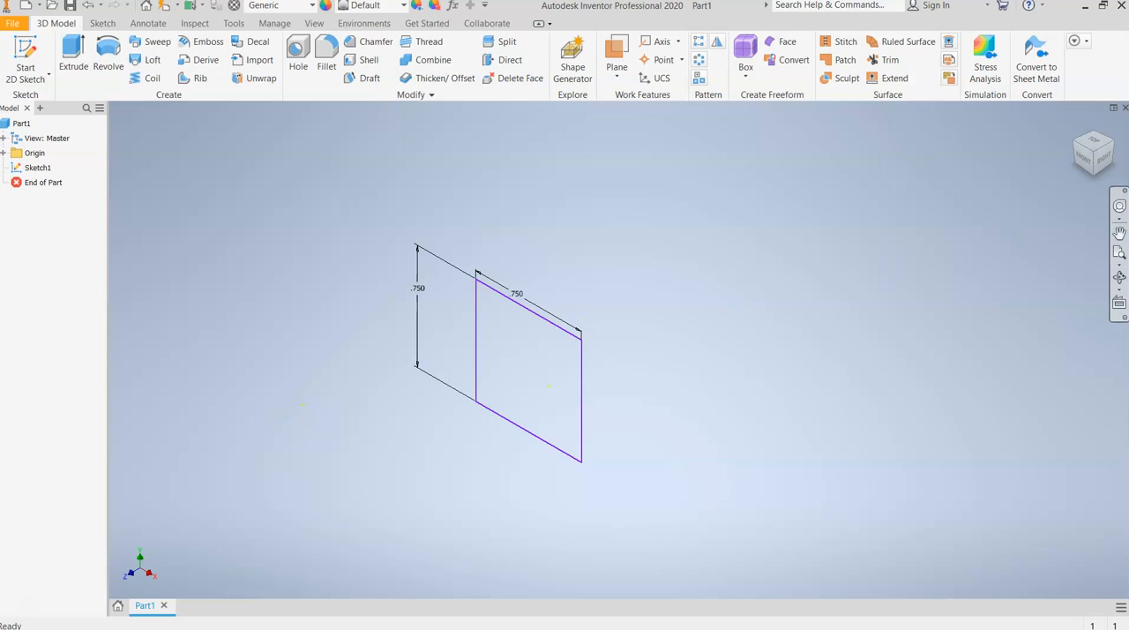
left_click(1093, 157)
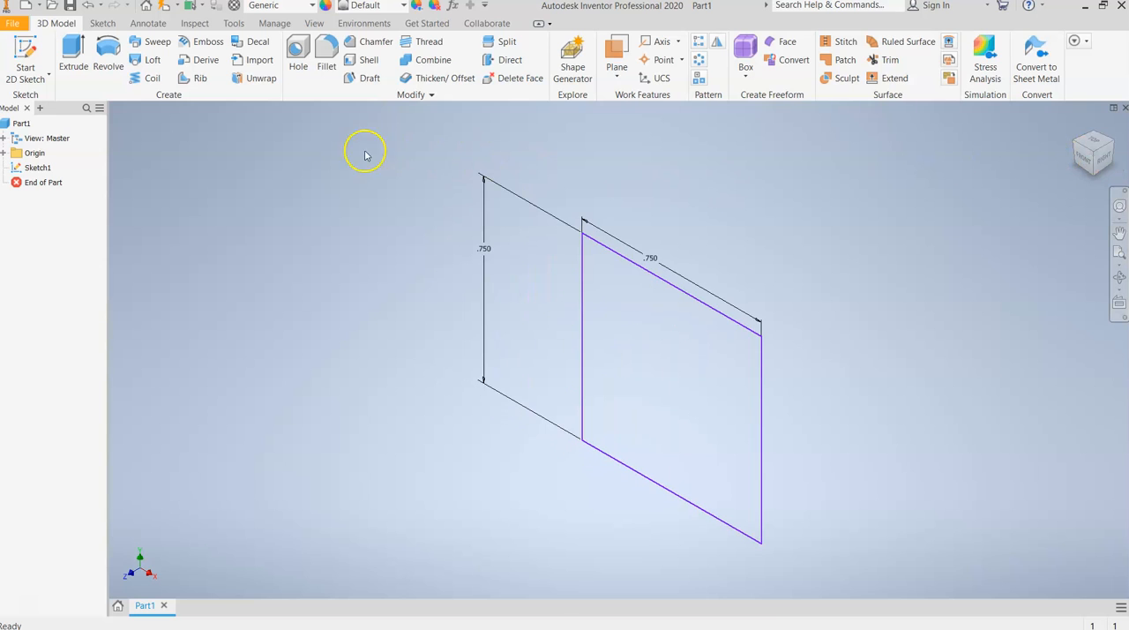
Extrude the square profile 0.75 in in the default direction to form a cube.
left_click(75, 65)
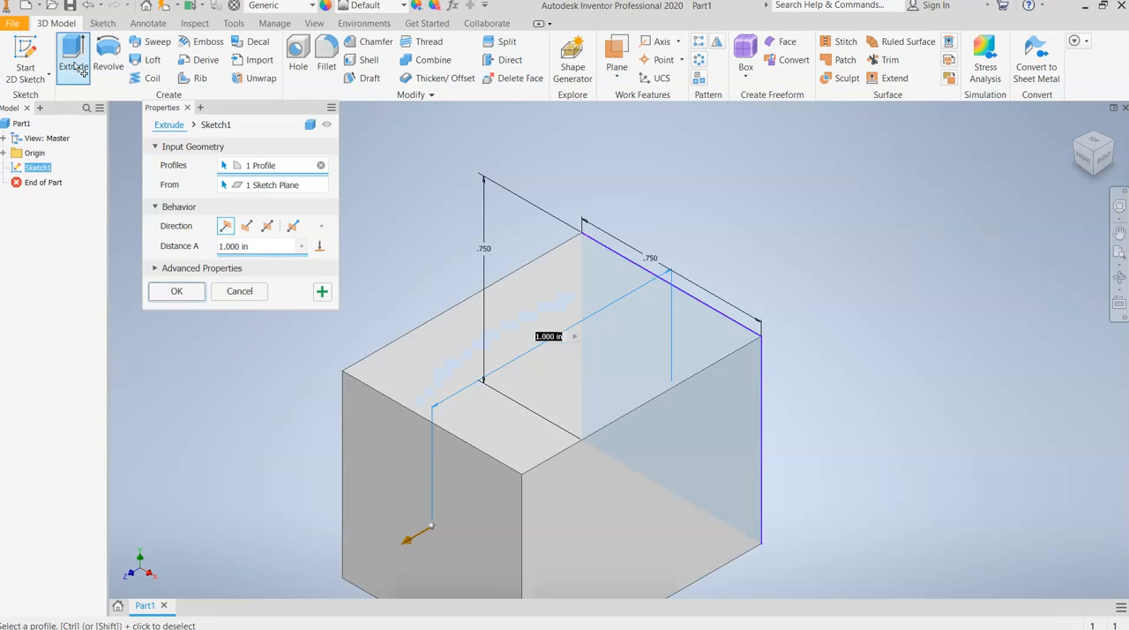
scroll(608, 152, "down", 3)
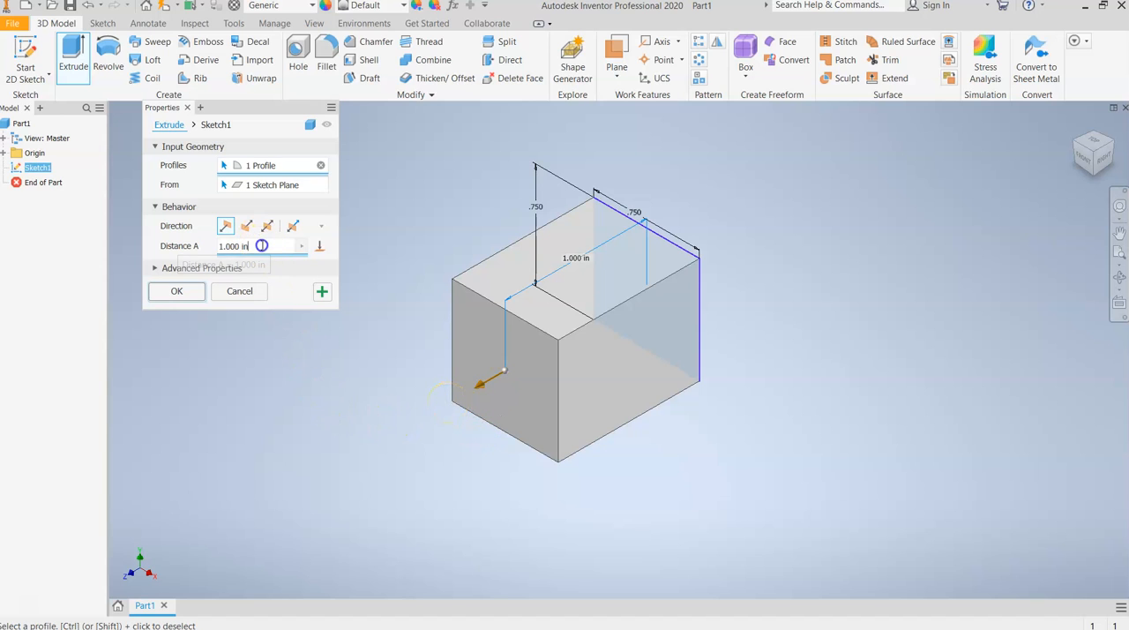
left_click_drag(262, 246, 203, 247)
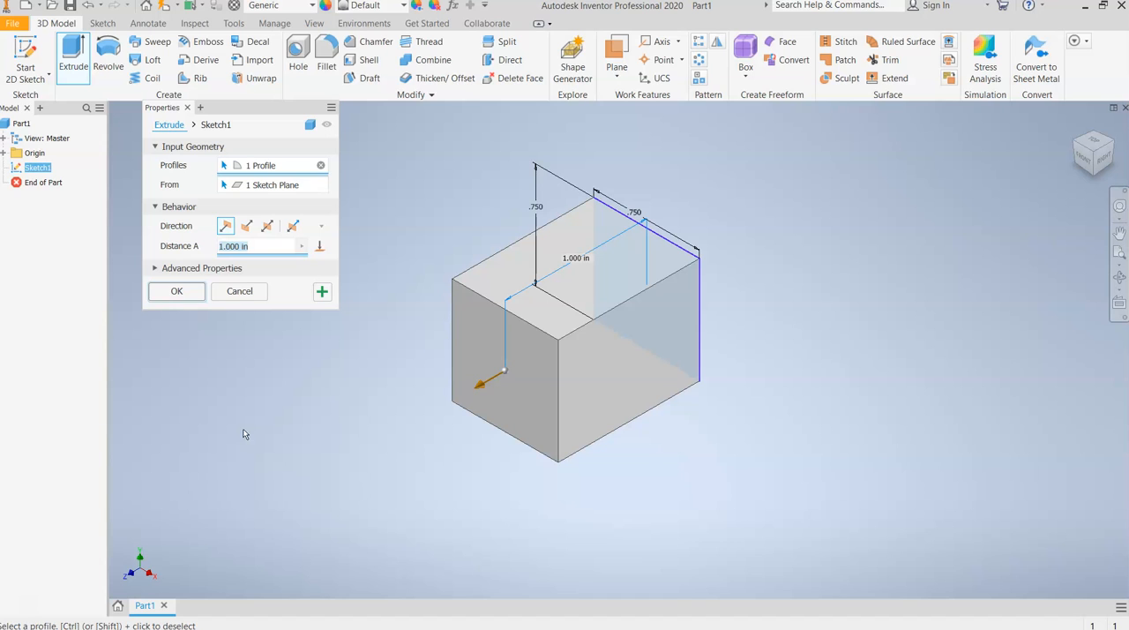
type(".75")
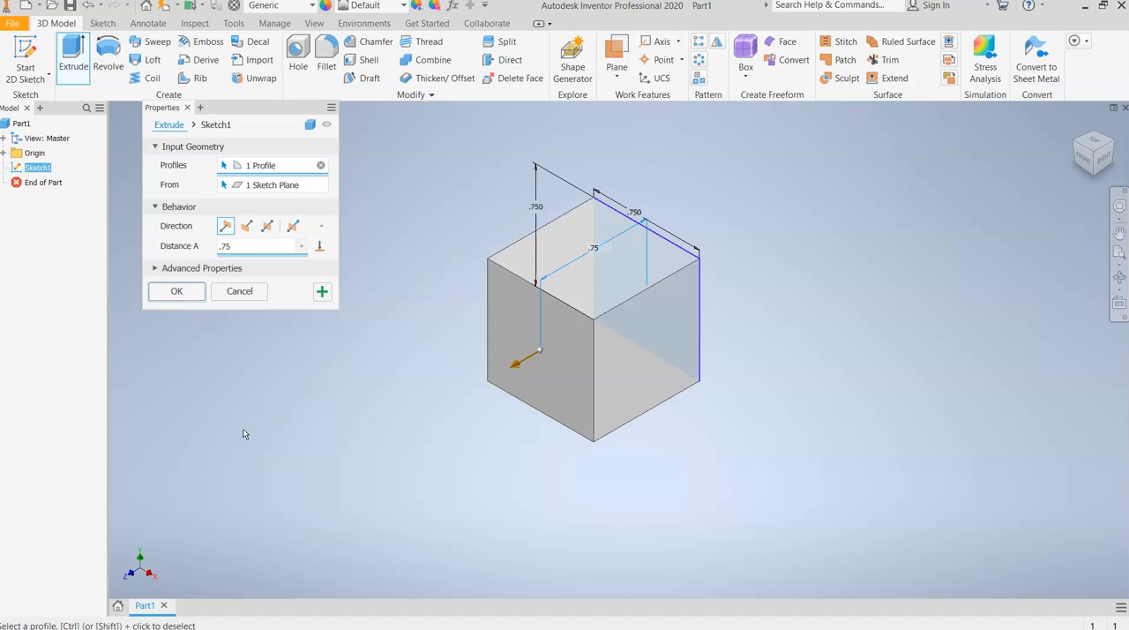
left_click(176, 292)
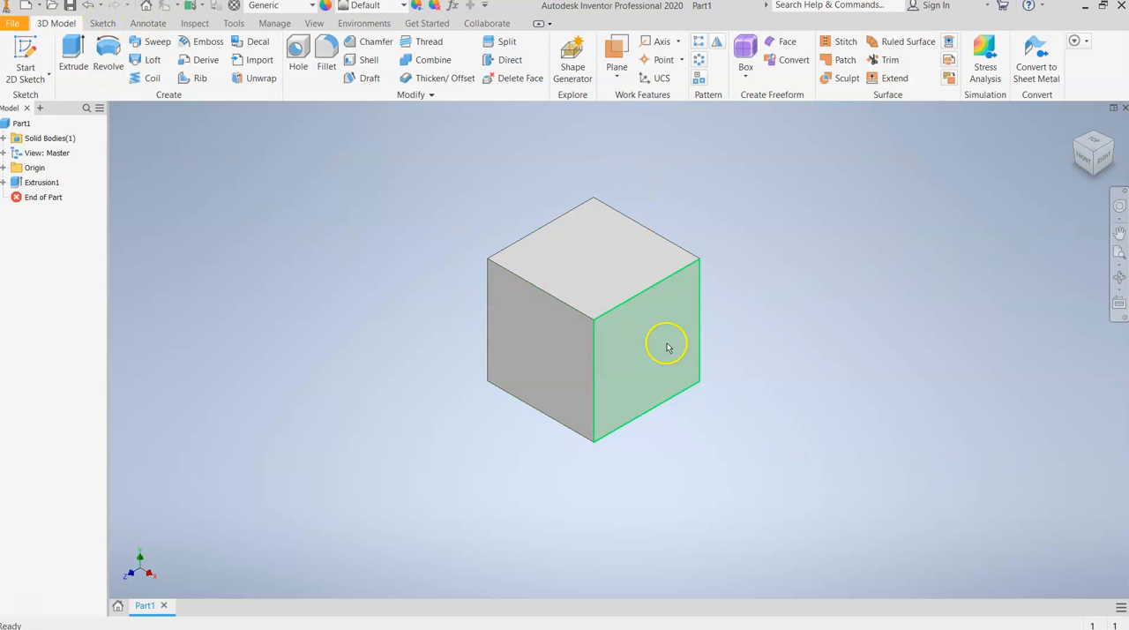
Close the cube part without saving its changes.
left_click(32, 55)
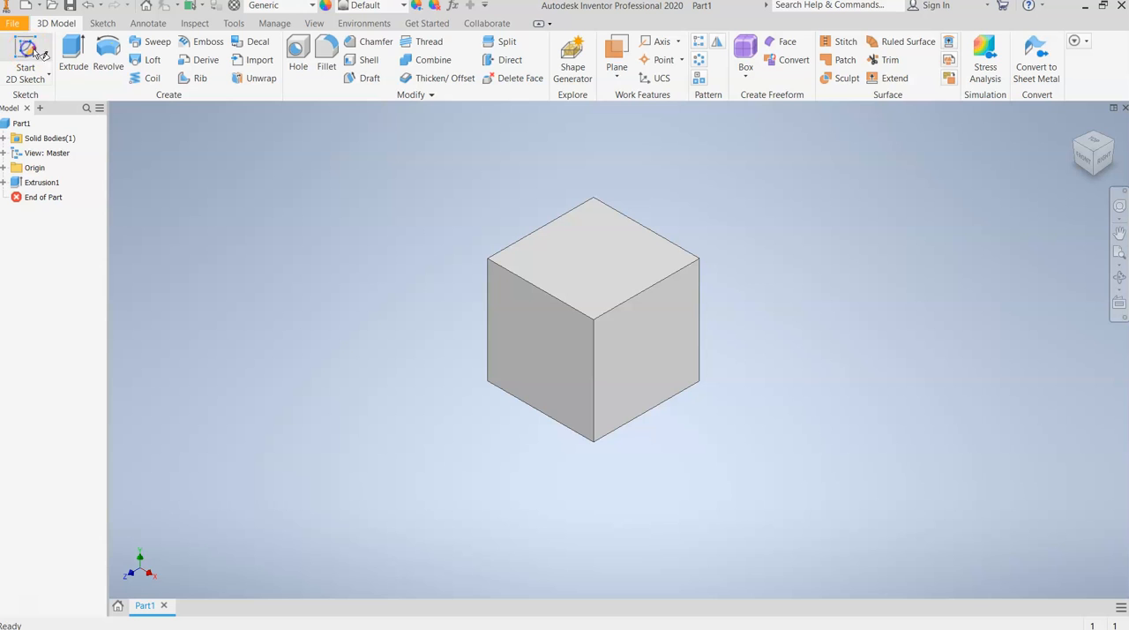
left_click(37, 53)
left_click(1124, 107)
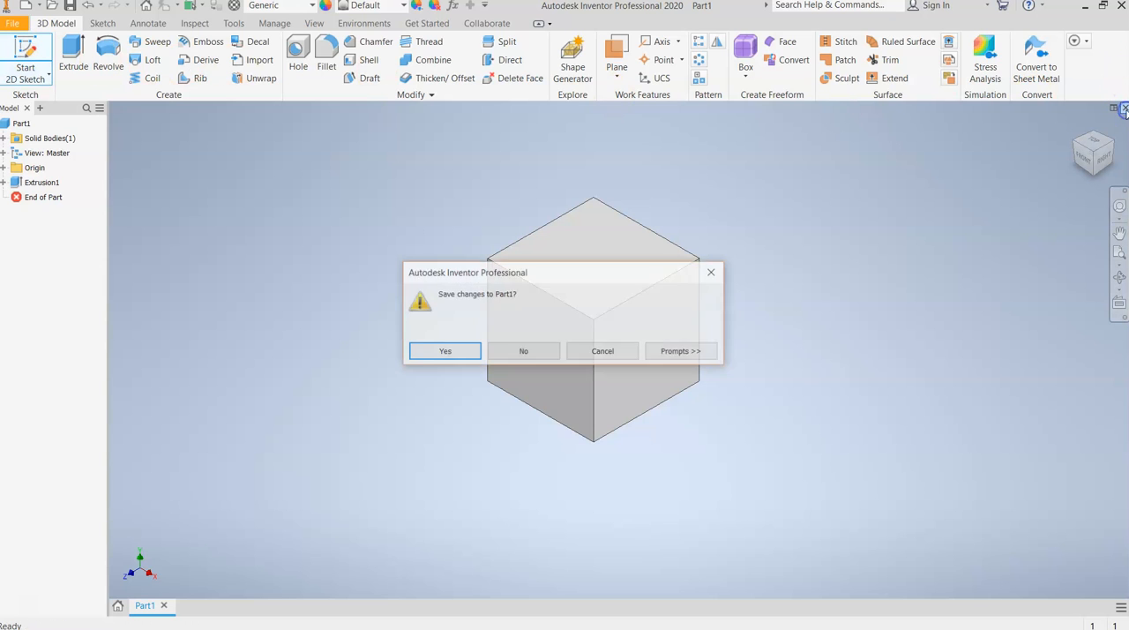
left_click(525, 352)
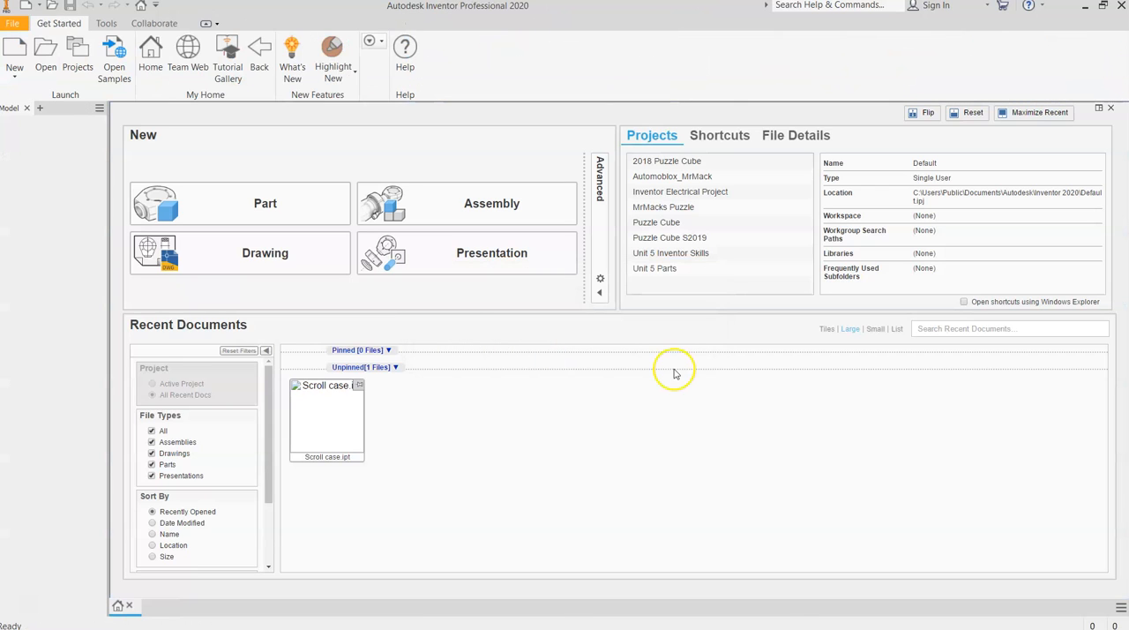
Create another new part and start a 2D sketch on its XY plane.
left_click(186, 199)
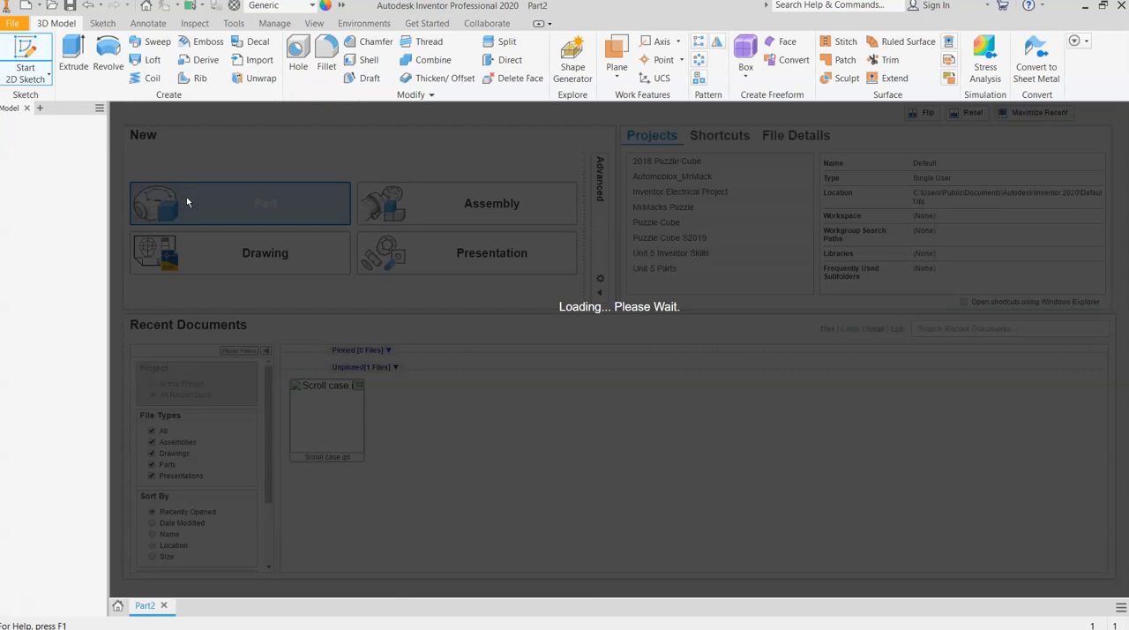
left_click(24, 53)
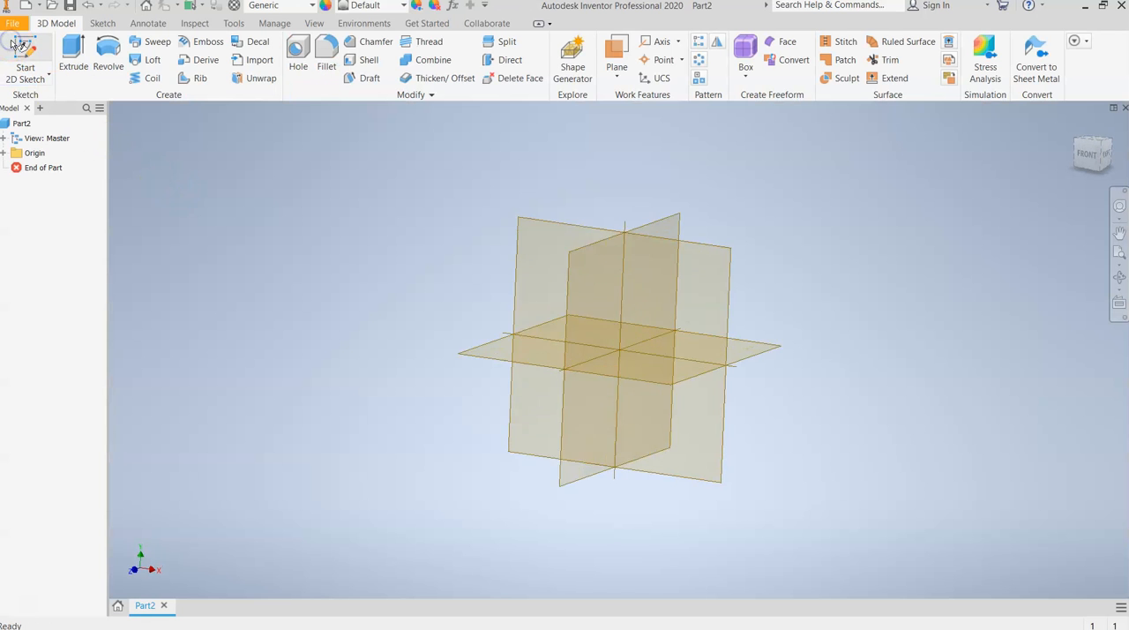
left_click(531, 182)
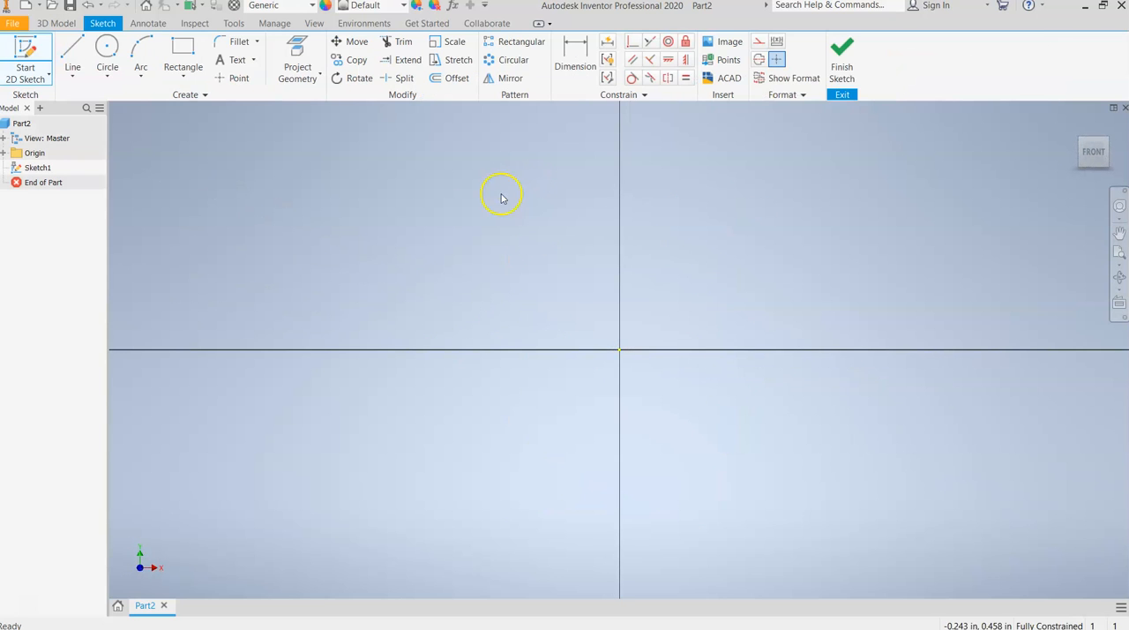
Sketch a circle centred above and to the left of the origin, and finish the sketch.
left_click(107, 48)
left_click(525, 252)
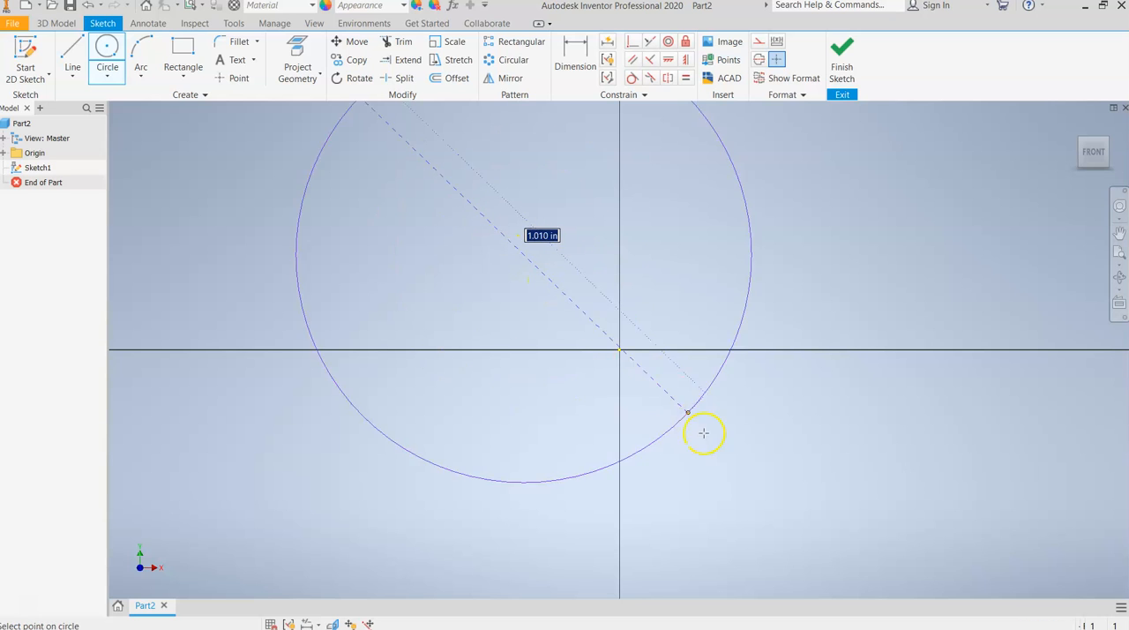
left_click(606, 343)
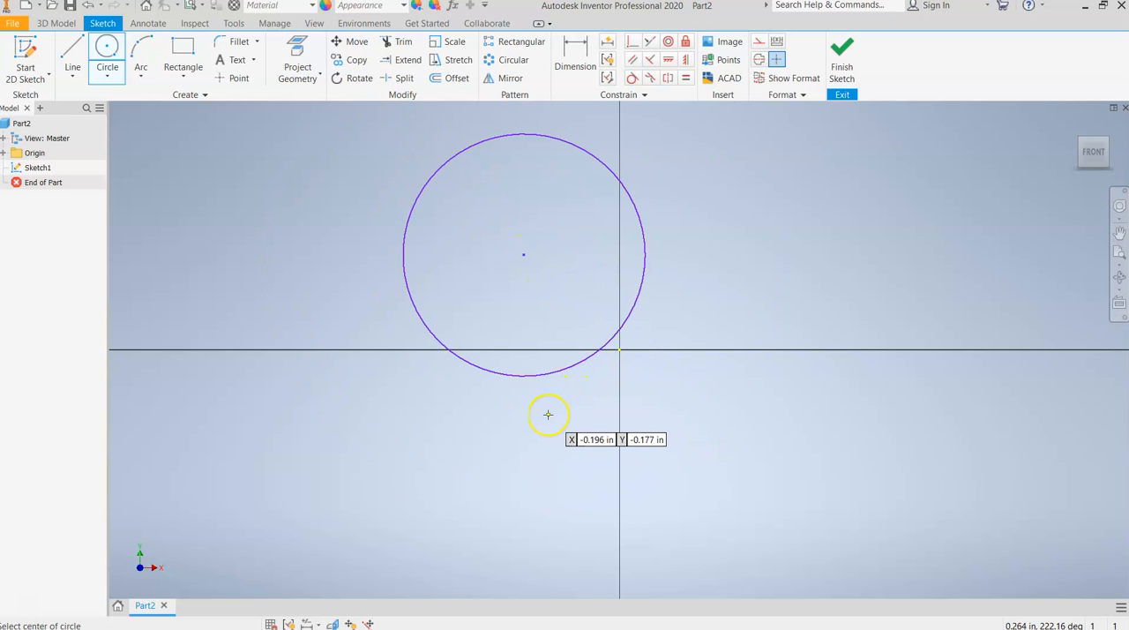
scroll(546, 411, "down", 2)
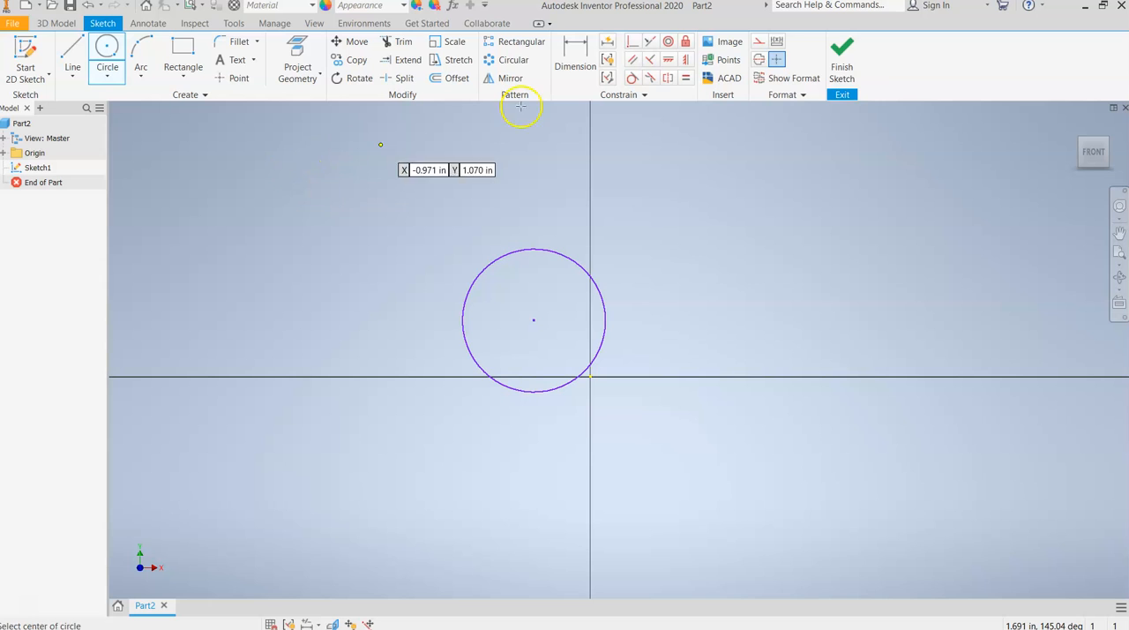
left_click(841, 60)
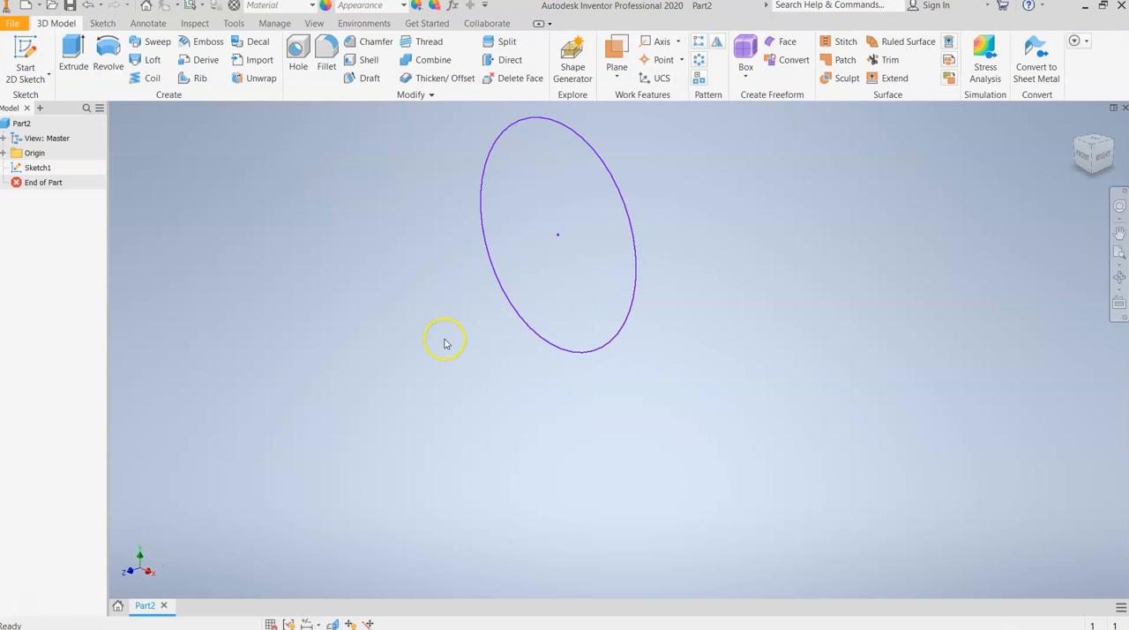
Extrude the circular profile.
left_click(73, 53)
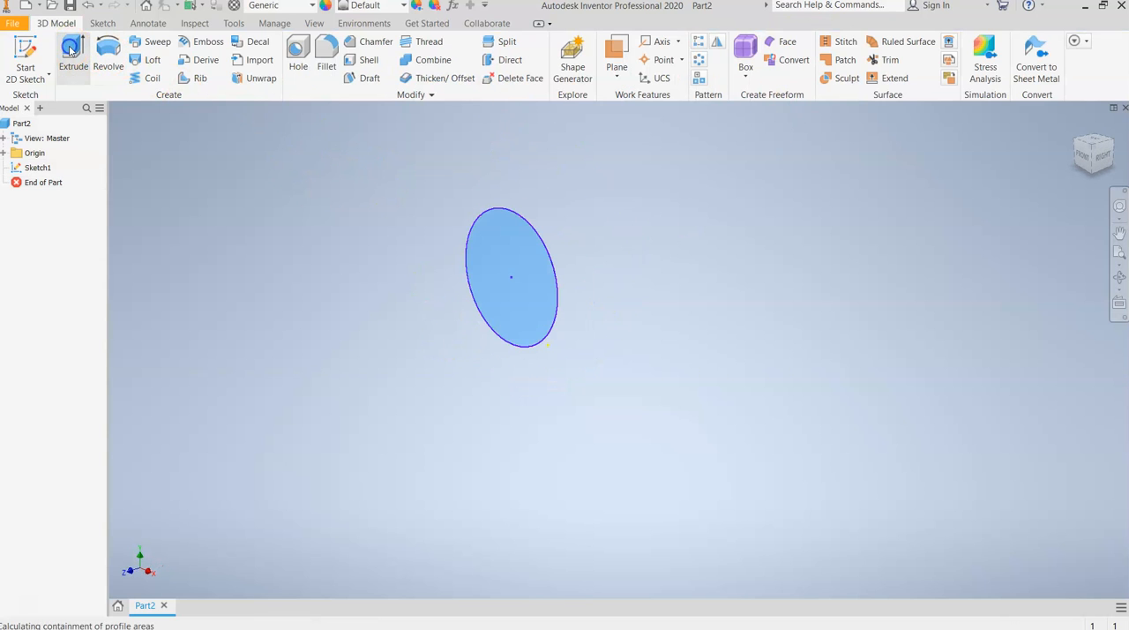